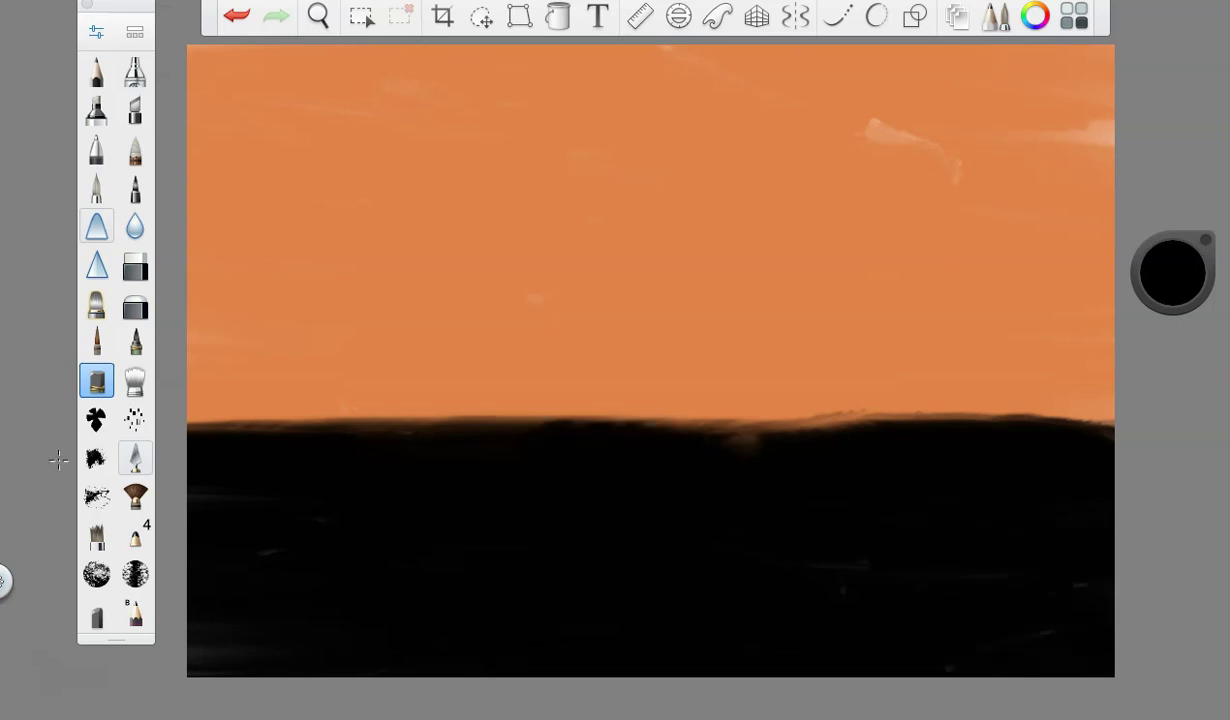
- Paint a band of dark burnt-orange clouds across the sky just above the black horizon
click(1165, 290)
click(1162, 345)
click(859, 308)
drag(1180, 275, 1191, 423)
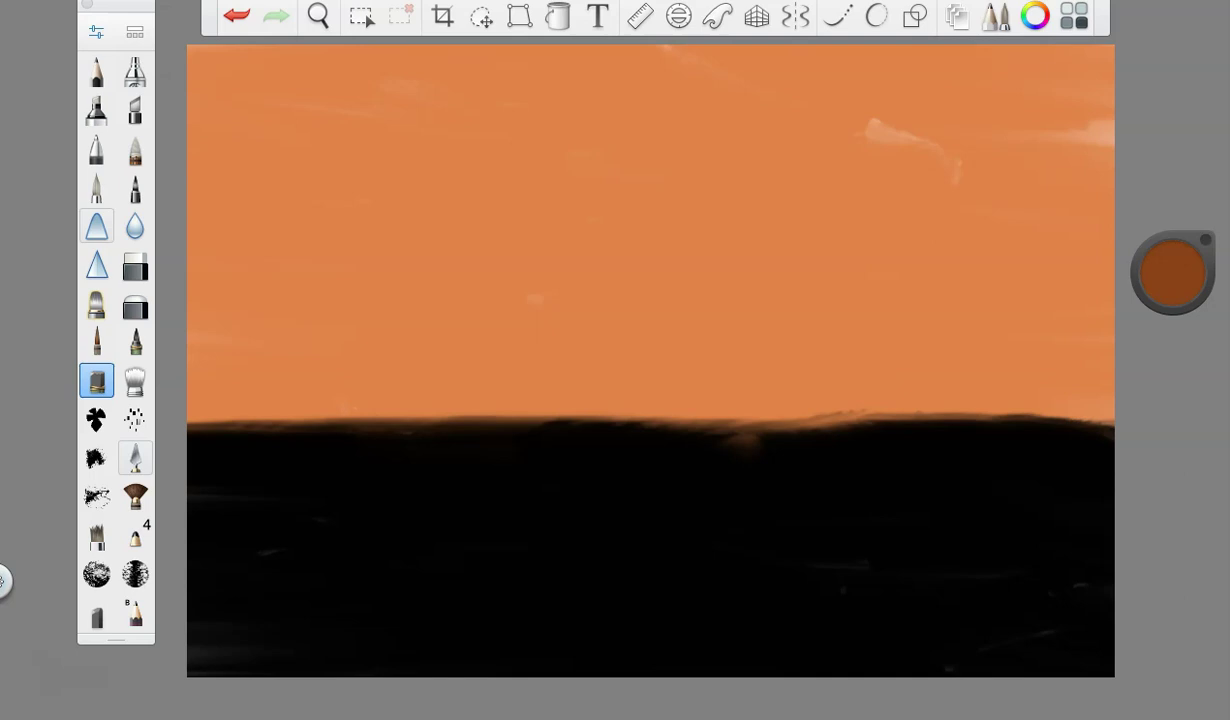
click(93, 31)
click(455, 97)
mouse_move(1075, 380)
mouse_down()
mouse_move(924, 376)
mouse_move(735, 402)
mouse_move(774, 401)
mouse_move(634, 357)
mouse_move(411, 404)
mouse_move(209, 393)
mouse_move(285, 392)
mouse_up()
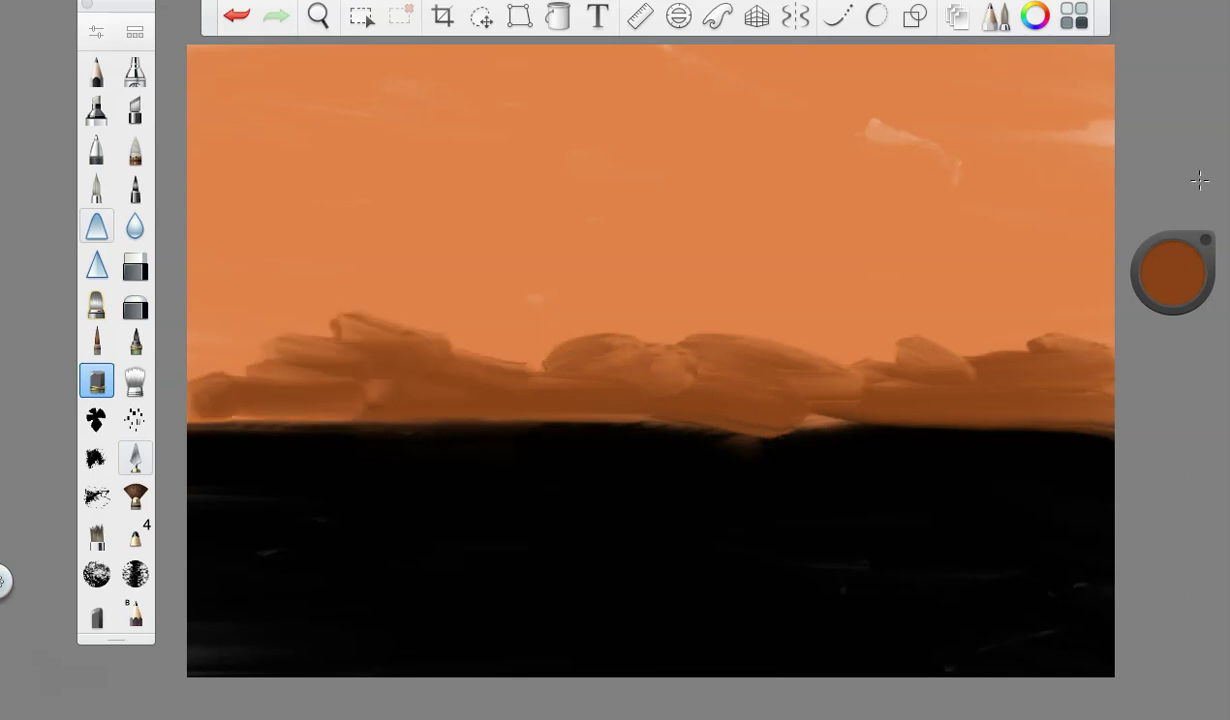
- Paint progressively lighter orange bands across the sky, working up from the dark clouds to the middle of the sky
drag(1177, 270, 1181, 217)
mouse_move(1100, 330)
mouse_down()
mouse_move(520, 285)
mouse_move(266, 360)
mouse_move(192, 365)
mouse_up()
drag(1198, 274, 1182, 232)
drag(1070, 275, 195, 235)
drag(1190, 276, 1189, 242)
mouse_move(1045, 255)
mouse_down()
mouse_move(942, 212)
mouse_move(508, 203)
mouse_move(192, 218)
mouse_up()
drag(1175, 285, 1181, 253)
mouse_move(1045, 195)
mouse_down()
mouse_move(648, 222)
mouse_move(222, 188)
mouse_up()
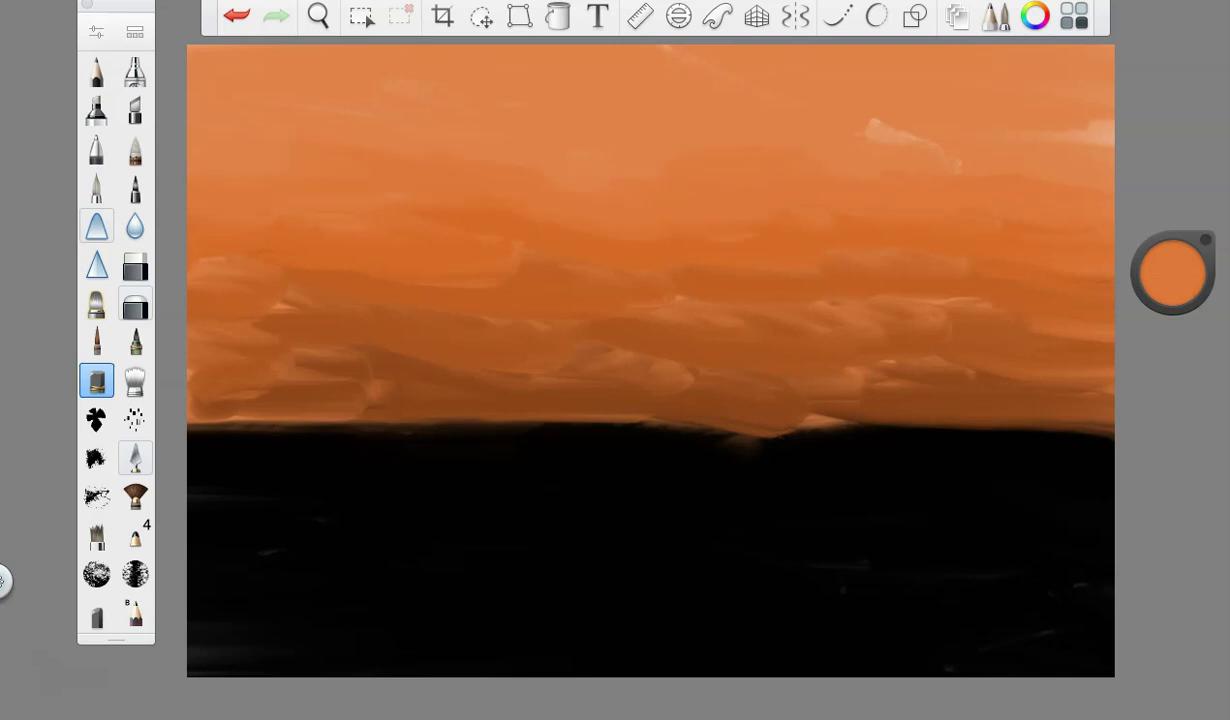
- Add a light orange band above the middle of the sky and a long pale peach cloud across its upper right half
drag(1188, 278, 1182, 238)
mouse_move(1010, 178)
mouse_down()
mouse_move(824, 138)
mouse_move(218, 160)
mouse_up()
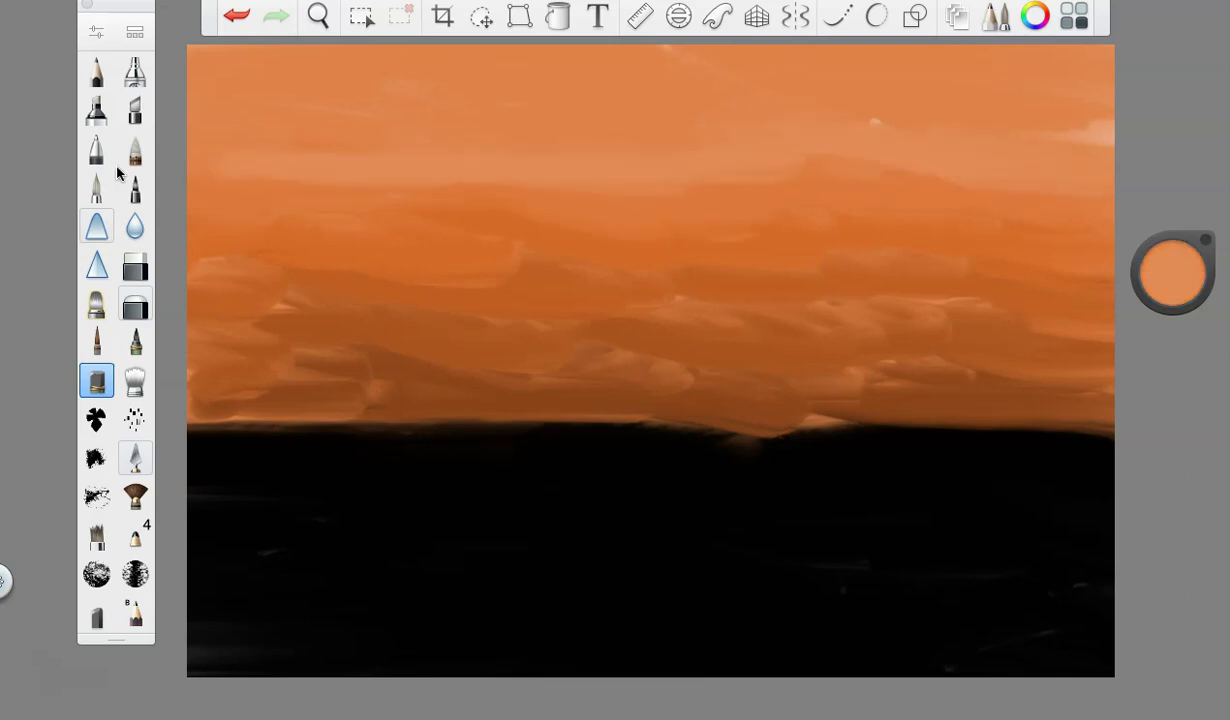
drag(1184, 257, 1184, 225)
mouse_move(953, 137)
mouse_down()
mouse_move(1035, 77)
mouse_move(632, 113)
mouse_move(510, 138)
mouse_up()
- Set up the Smudge Round Bristle Brush with size 49.9, flow 15% and strength 18%
click(134, 378)
click(98, 32)
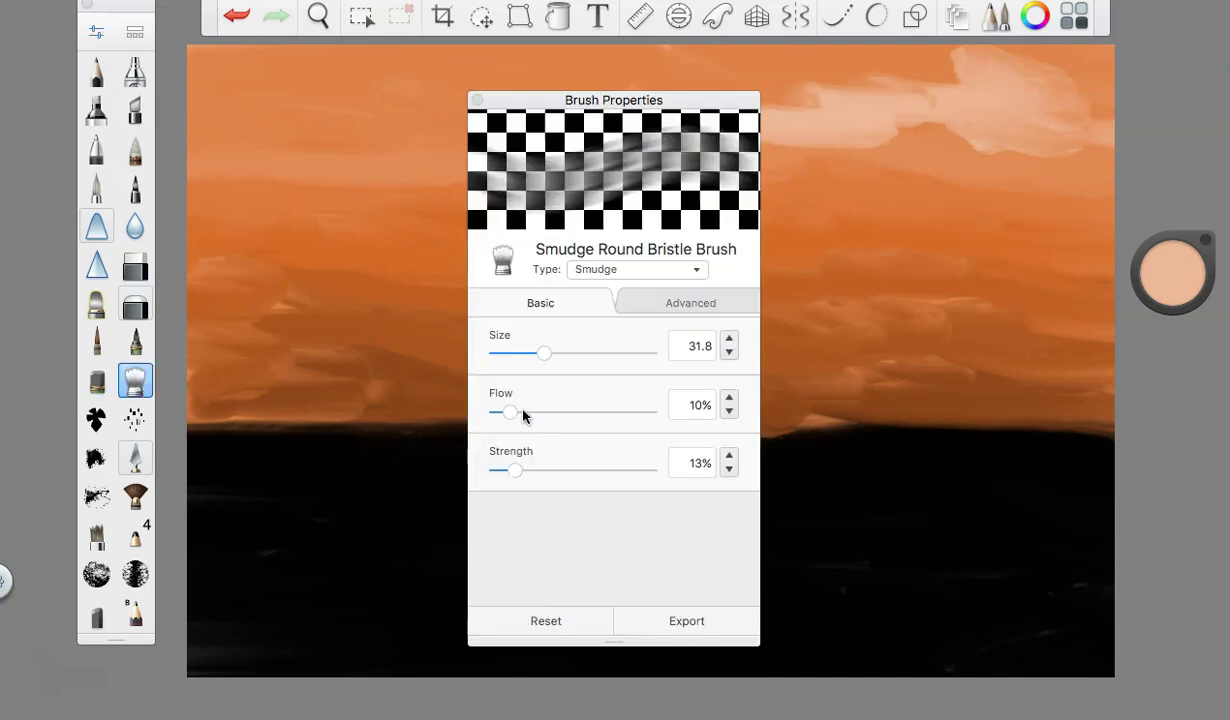
mouse_move(543, 354)
mouse_down()
mouse_move(589, 355)
mouse_move(571, 357)
mouse_up()
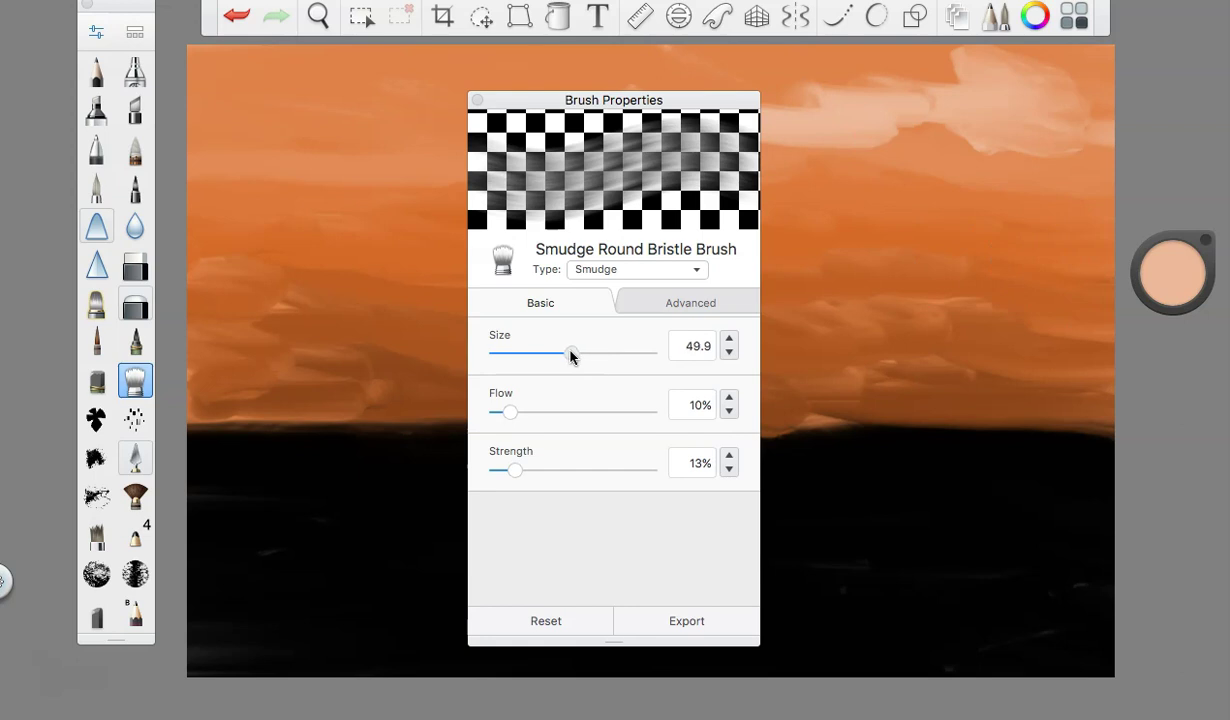
drag(509, 413, 517, 413)
drag(527, 475, 522, 472)
click(477, 100)
- Smudge the orange sky bands together and soften the underside of the long pale cloud
mouse_move(880, 347)
mouse_down()
mouse_move(585, 349)
mouse_move(203, 380)
mouse_up()
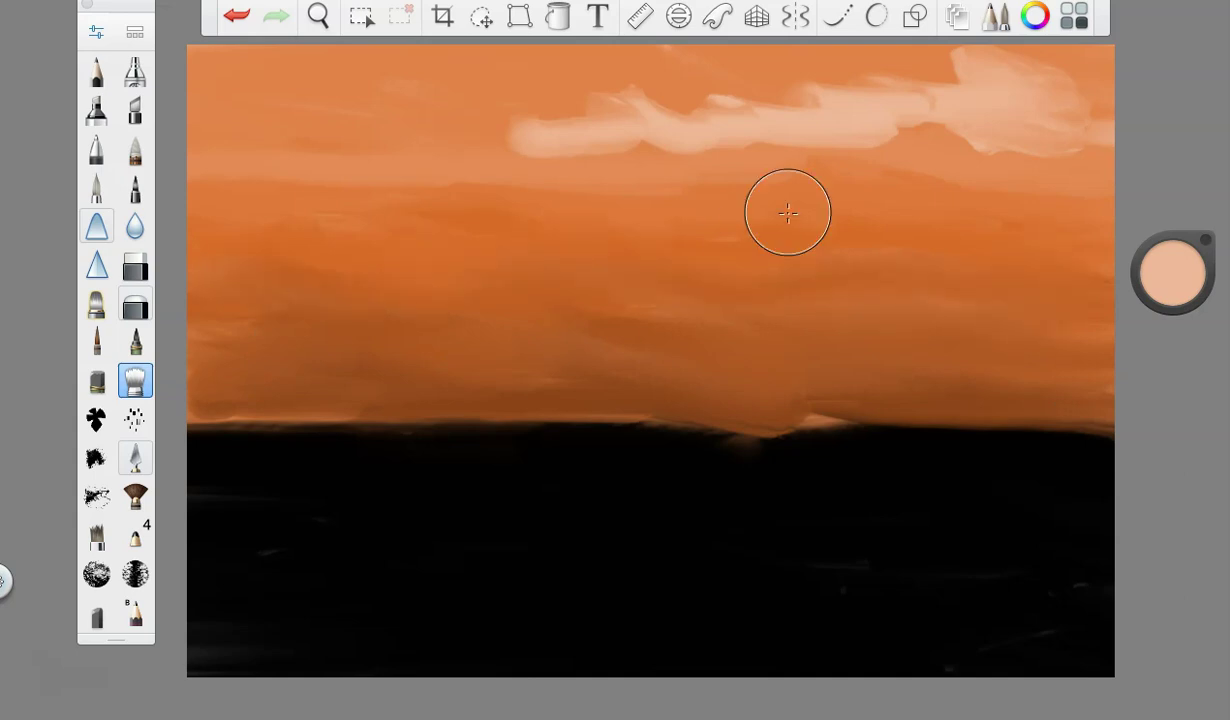
drag(1054, 146, 463, 147)
- Paint a second pale peach cloud in the upper left of the sky and smudge its lower edge
click(97, 380)
mouse_move(500, 207)
mouse_down()
mouse_move(413, 188)
mouse_move(201, 196)
mouse_move(300, 171)
mouse_move(368, 211)
mouse_move(240, 150)
mouse_up()
click(135, 380)
drag(496, 195, 225, 212)
- Paint a dark brown-orange band over the horizon to lower the black ground's edge, and smudge it into the sky
drag(1172, 278, 1105, 346)
click(893, 413)
click(100, 378)
mouse_move(920, 426)
mouse_down()
mouse_move(200, 442)
mouse_move(718, 460)
mouse_move(1090, 452)
mouse_move(190, 440)
mouse_up()
click(135, 380)
mouse_move(1115, 415)
mouse_down()
mouse_move(519, 418)
mouse_move(194, 402)
mouse_up()
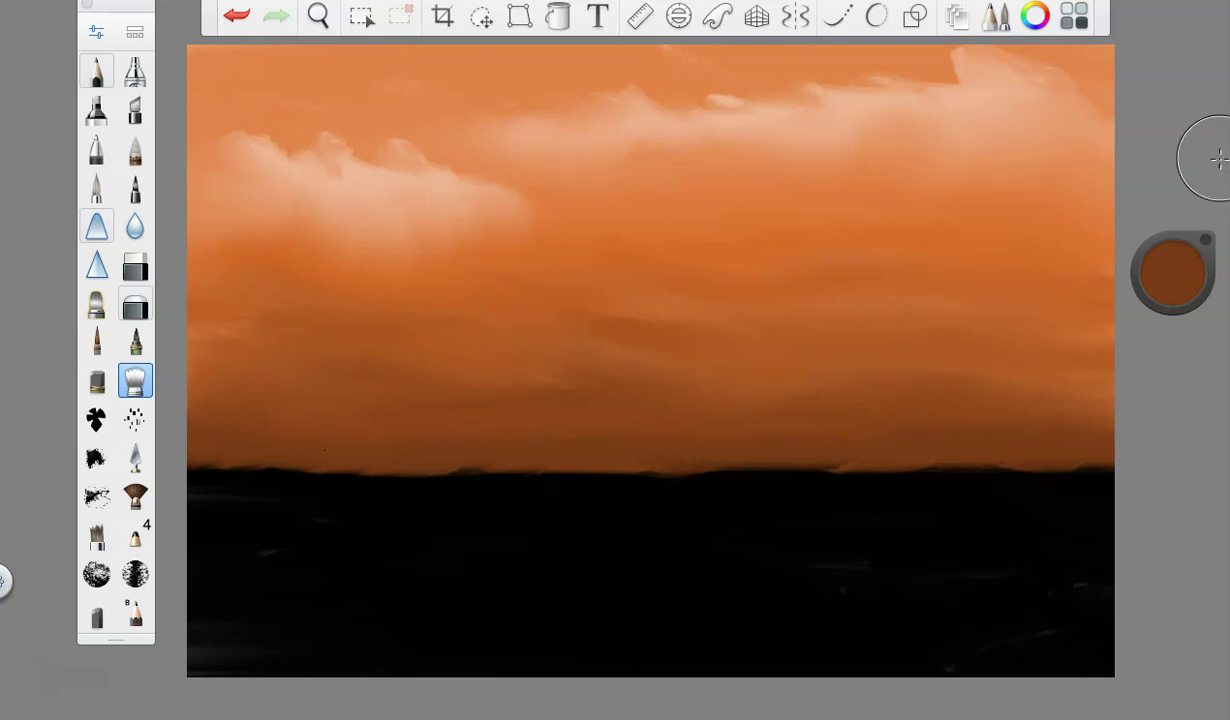
- Paint a black mountain peak on the horizon left of centre with the Small Rigger brush
drag(1170, 277, 1170, 330)
click(96, 341)
click(96, 33)
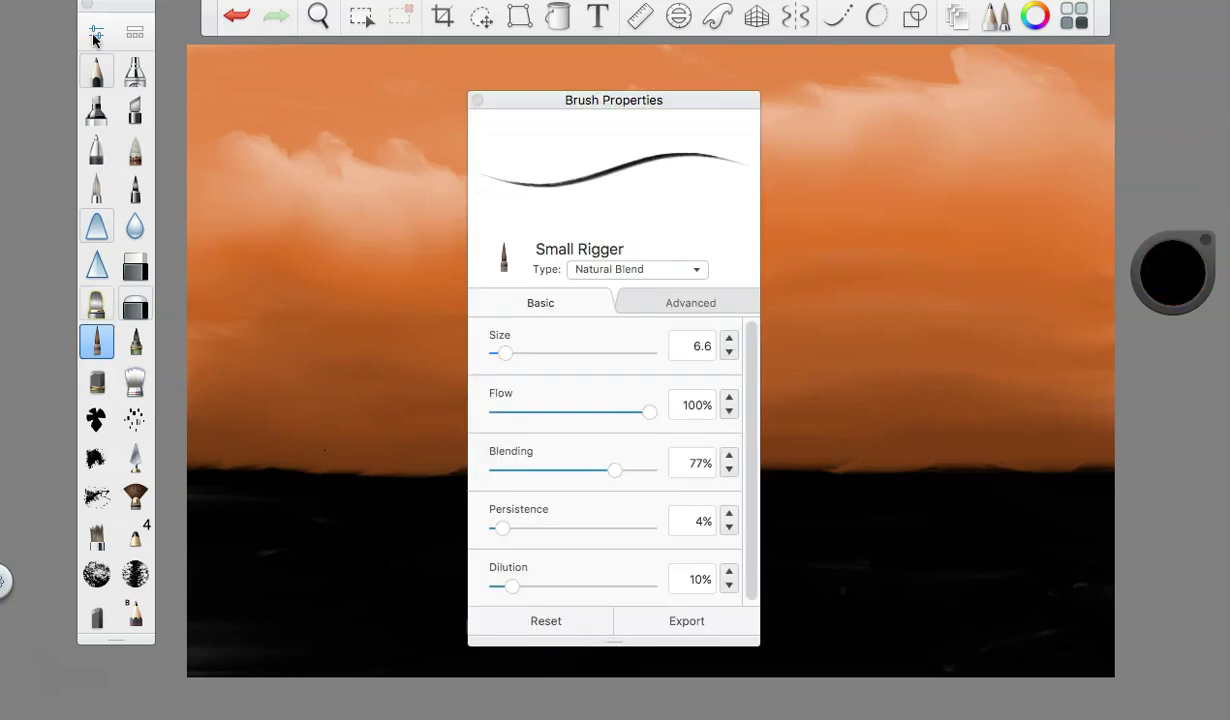
click(477, 101)
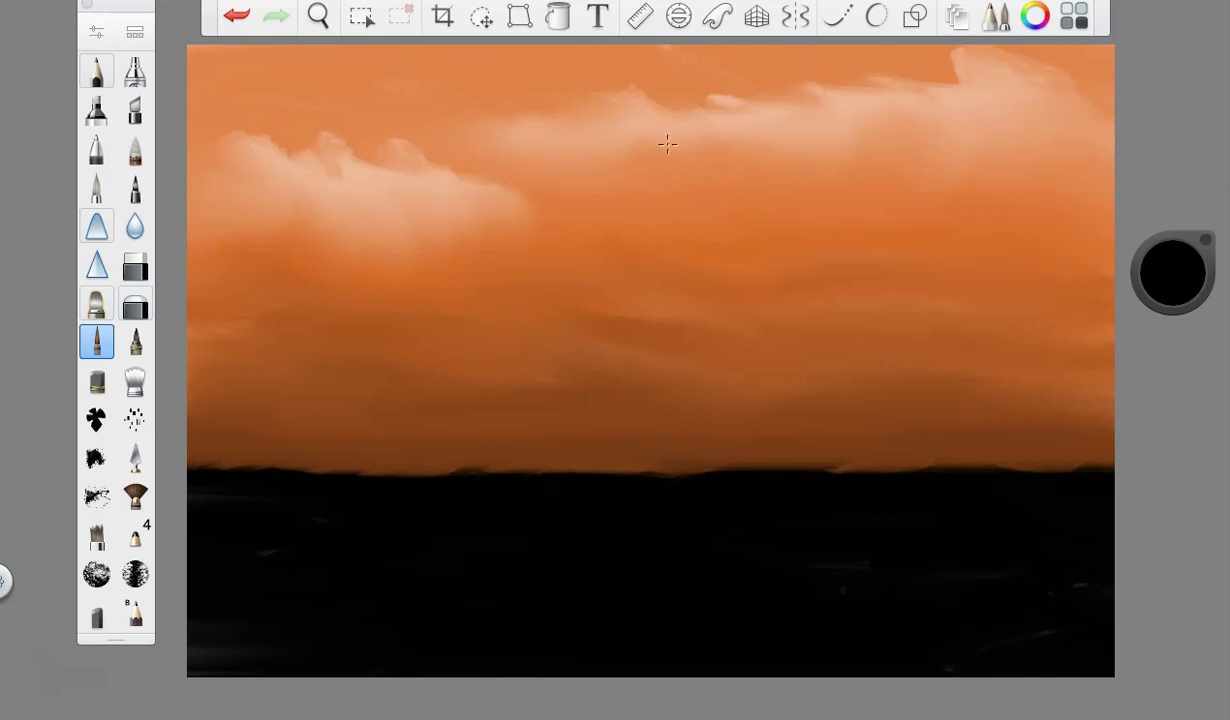
mouse_move(669, 475)
mouse_down()
mouse_move(821, 479)
mouse_move(691, 470)
mouse_move(716, 470)
mouse_move(693, 482)
mouse_move(611, 464)
mouse_move(440, 458)
mouse_up()
- Enlarge the Small Rigger brush slightly and paint the remaining black mountain peaks along the horizon
click(104, 30)
drag(512, 352, 519, 352)
click(477, 101)
mouse_move(623, 475)
mouse_down()
mouse_move(505, 452)
mouse_move(522, 465)
mouse_move(635, 473)
mouse_move(429, 479)
mouse_move(520, 451)
mouse_move(415, 487)
mouse_move(503, 461)
mouse_up()
mouse_move(878, 486)
mouse_down()
mouse_move(1028, 449)
mouse_move(1119, 482)
mouse_move(999, 454)
mouse_move(1051, 468)
mouse_up()
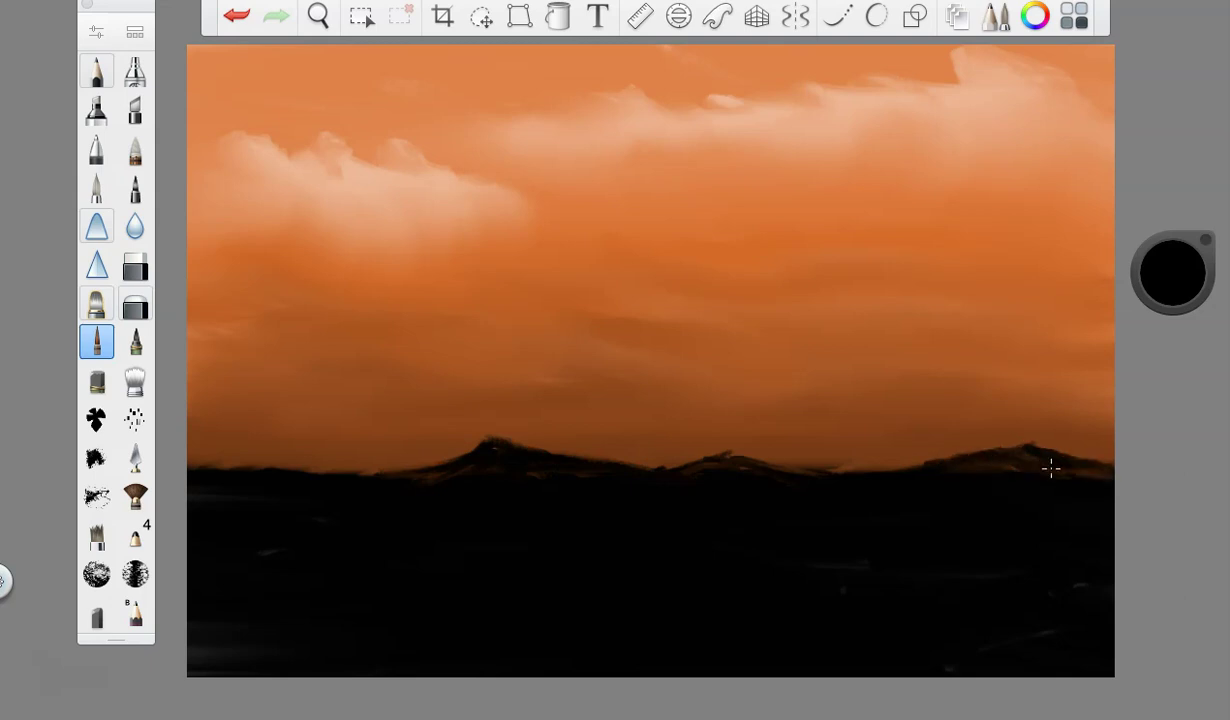
mouse_move(451, 461)
mouse_down()
mouse_move(426, 479)
mouse_move(311, 438)
mouse_move(268, 455)
mouse_move(334, 461)
mouse_move(302, 448)
mouse_up()
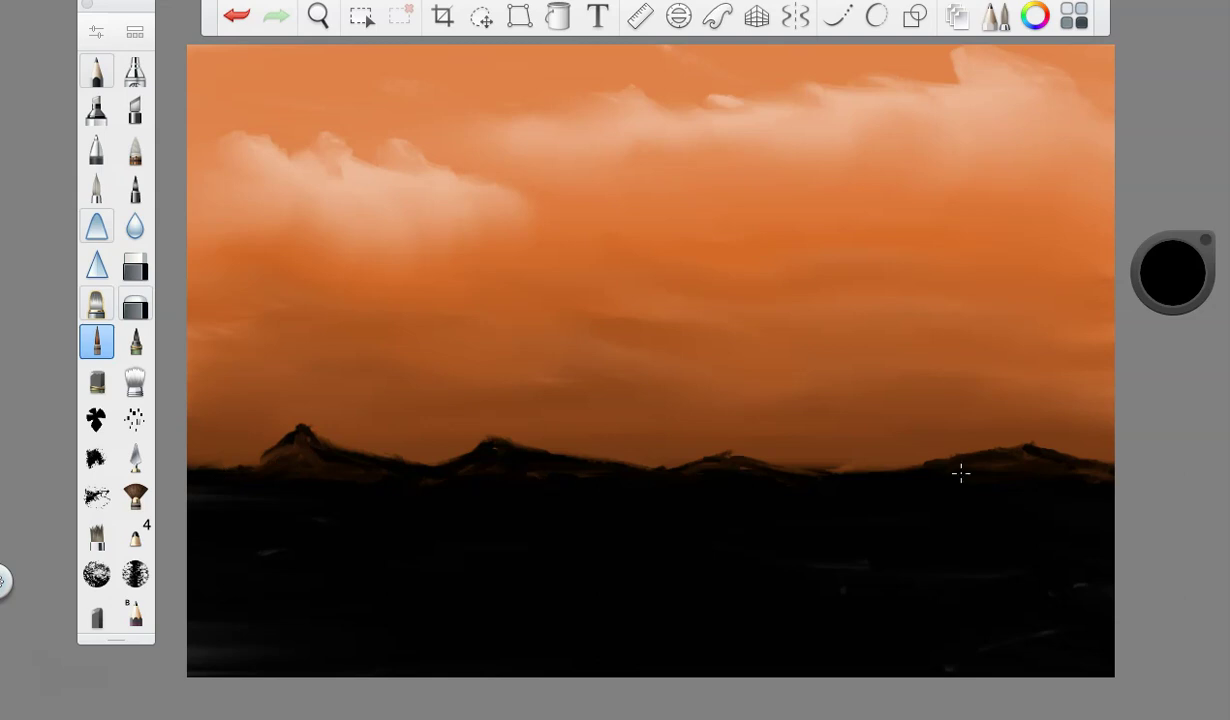
mouse_move(868, 466)
mouse_down()
mouse_move(837, 447)
mouse_move(809, 471)
mouse_move(912, 477)
mouse_move(808, 476)
mouse_up()
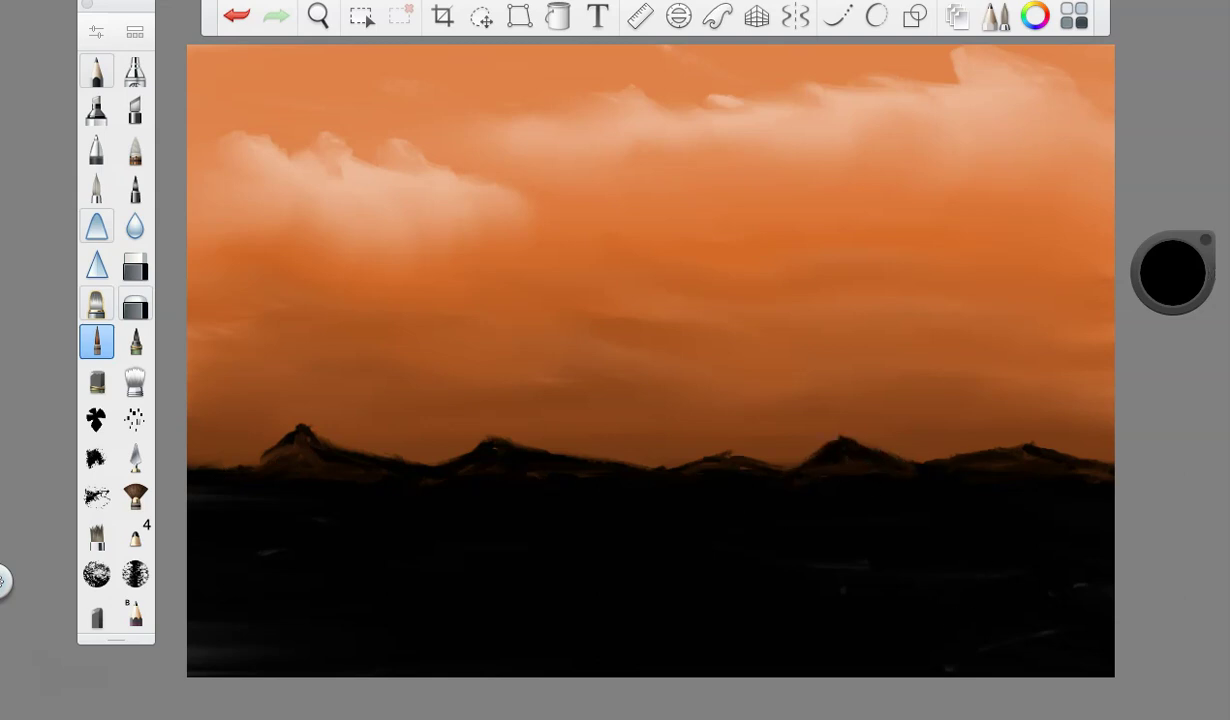
- Pick a dark brown and paint the left slopes of all the mountains
click(1170, 278)
click(1164, 342)
click(285, 452)
drag(301, 437, 286, 465)
mouse_move(490, 451)
mouse_down()
mouse_move(461, 467)
mouse_move(473, 481)
mouse_up()
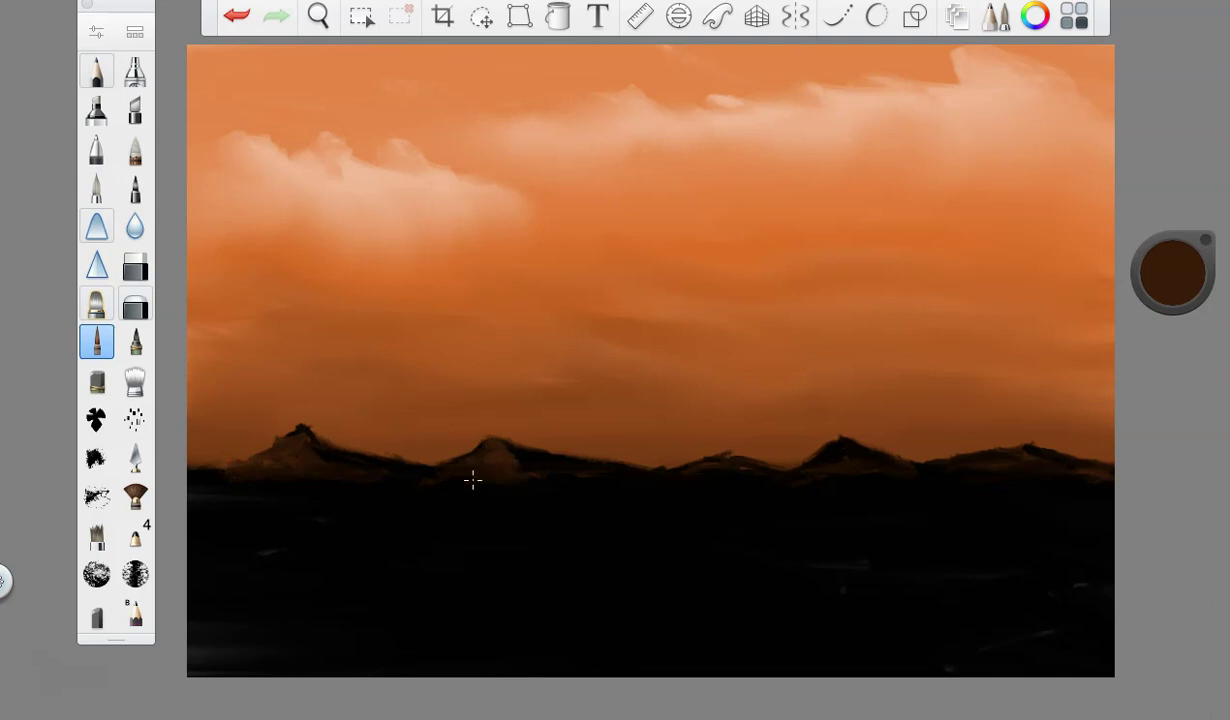
mouse_move(718, 450)
mouse_down()
mouse_move(703, 473)
mouse_move(657, 487)
mouse_up()
mouse_move(872, 448)
mouse_down()
mouse_move(824, 453)
mouse_move(830, 472)
mouse_up()
mouse_move(926, 487)
mouse_down()
mouse_move(1016, 458)
mouse_move(938, 472)
mouse_up()
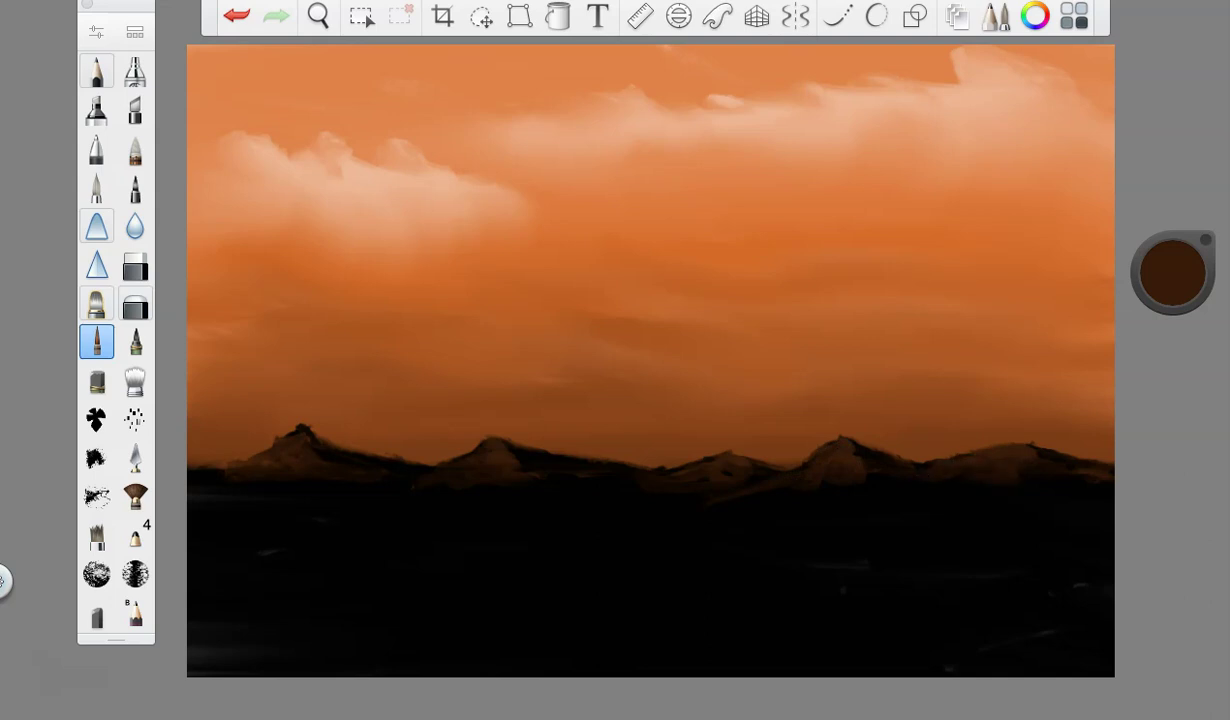
- Lighten the brown slightly and add highlights to the mountains' left slopes
drag(1171, 268, 1171, 252)
mouse_move(478, 454)
mouse_down()
mouse_move(448, 453)
mouse_move(456, 477)
mouse_up()
mouse_move(716, 462)
mouse_down()
mouse_move(678, 476)
mouse_move(683, 488)
mouse_move(638, 494)
mouse_up()
mouse_move(894, 479)
mouse_down()
mouse_move(846, 445)
mouse_move(788, 479)
mouse_move(854, 486)
mouse_move(771, 511)
mouse_up()
drag(1019, 460, 914, 486)
- Shade the mountains' right slopes in a darker brown and blend their bases into the ground with a near-black brown
drag(1173, 275, 1176, 340)
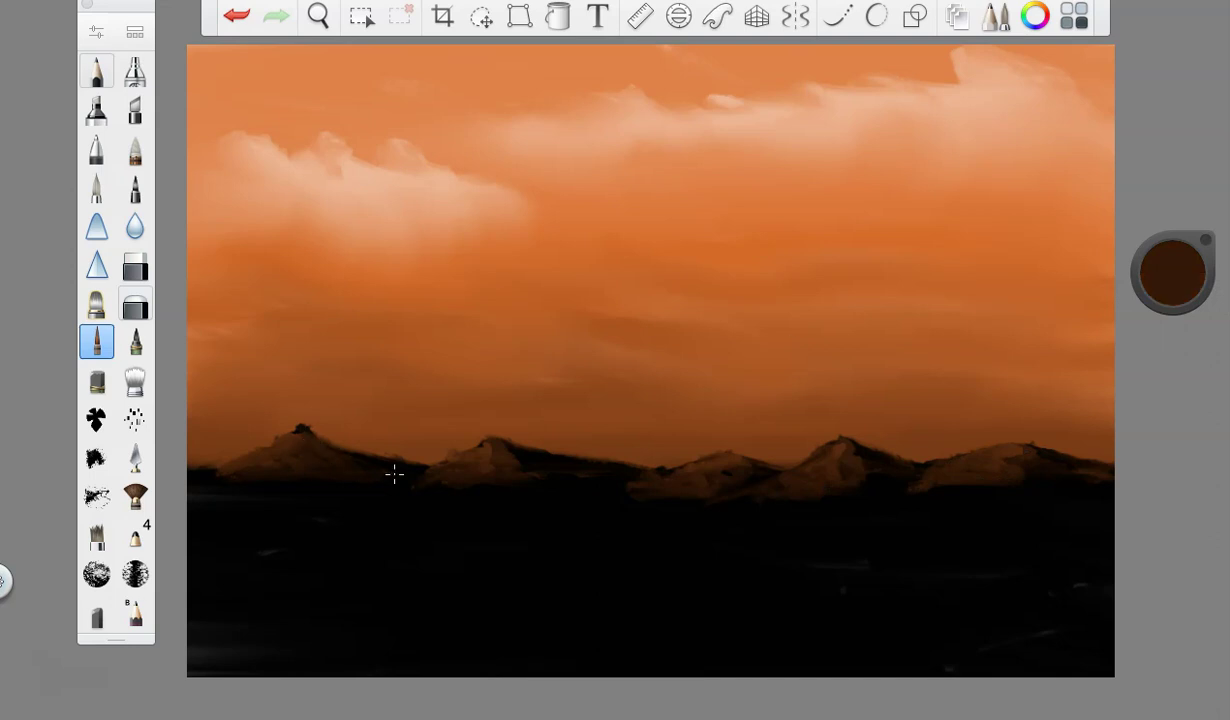
drag(501, 447, 607, 492)
mouse_move(767, 483)
mouse_down()
mouse_move(856, 454)
mouse_move(851, 478)
mouse_move(985, 487)
mouse_up()
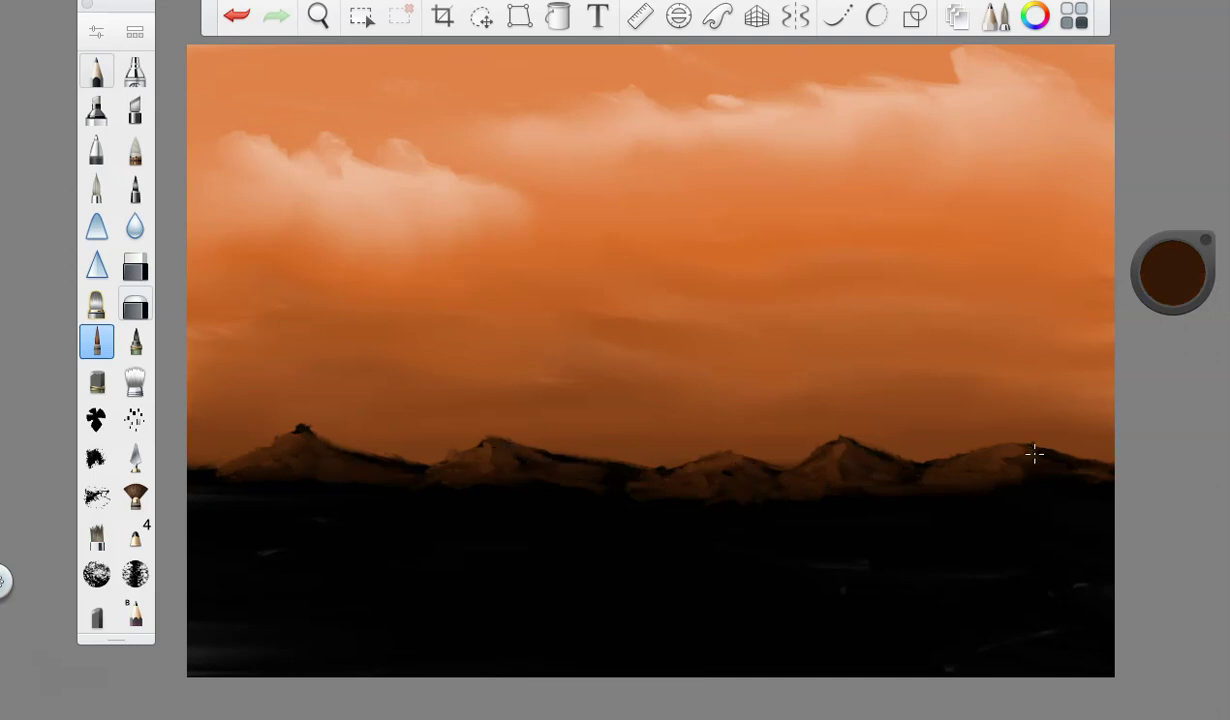
drag(1034, 454, 1096, 494)
mouse_move(1172, 270)
mouse_down()
mouse_move(1181, 302)
mouse_move(1164, 350)
mouse_up()
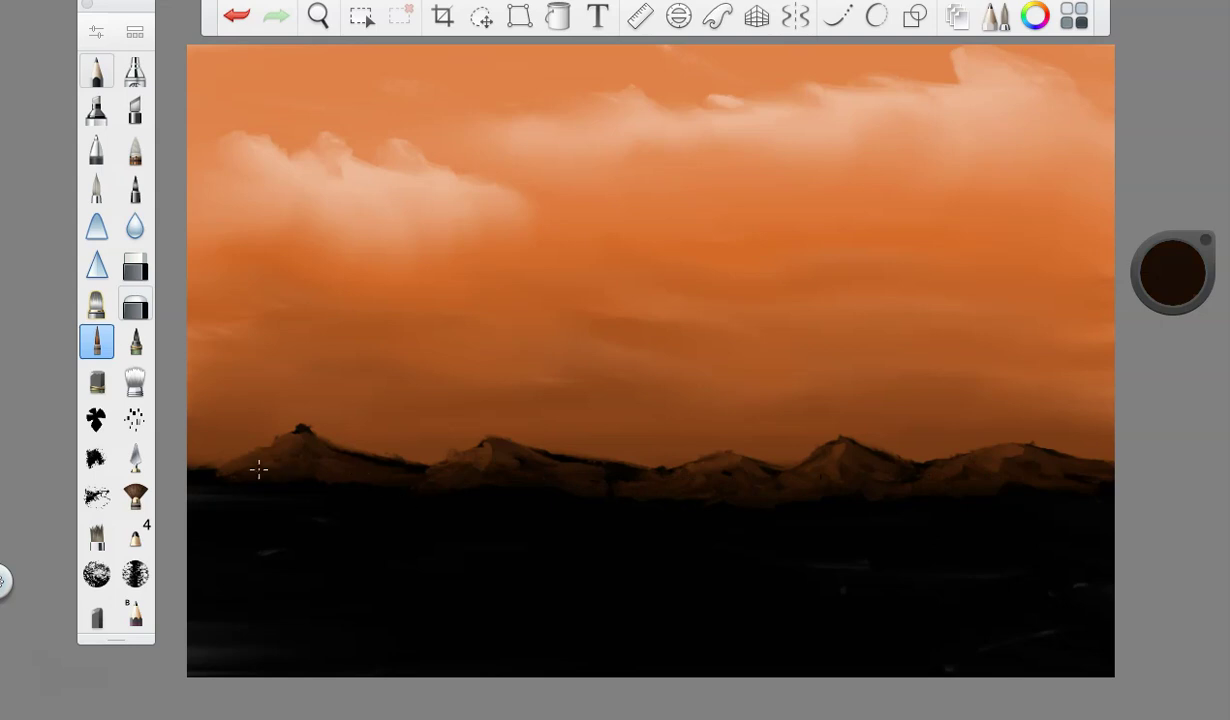
- Pick a very dark red and paint a round creature head with a curved neck in the upper middle of the sky
drag(1172, 270, 1186, 452)
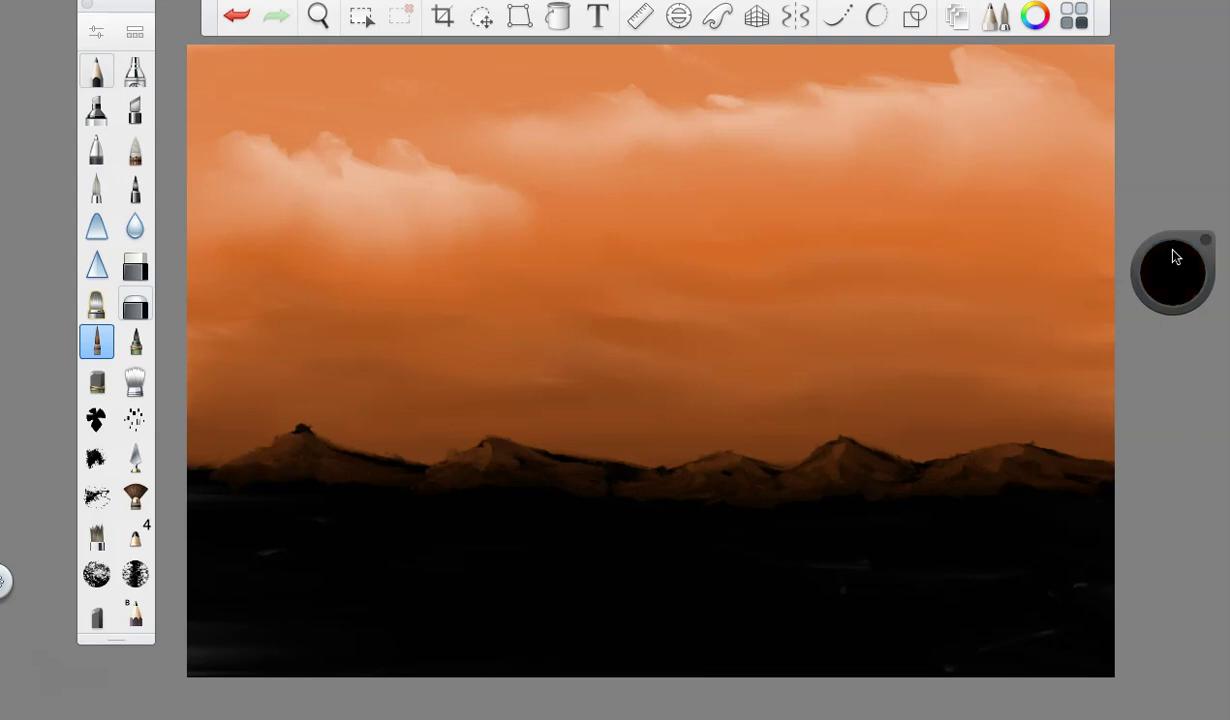
click(1174, 268)
drag(1174, 268, 1159, 530)
click(1172, 272)
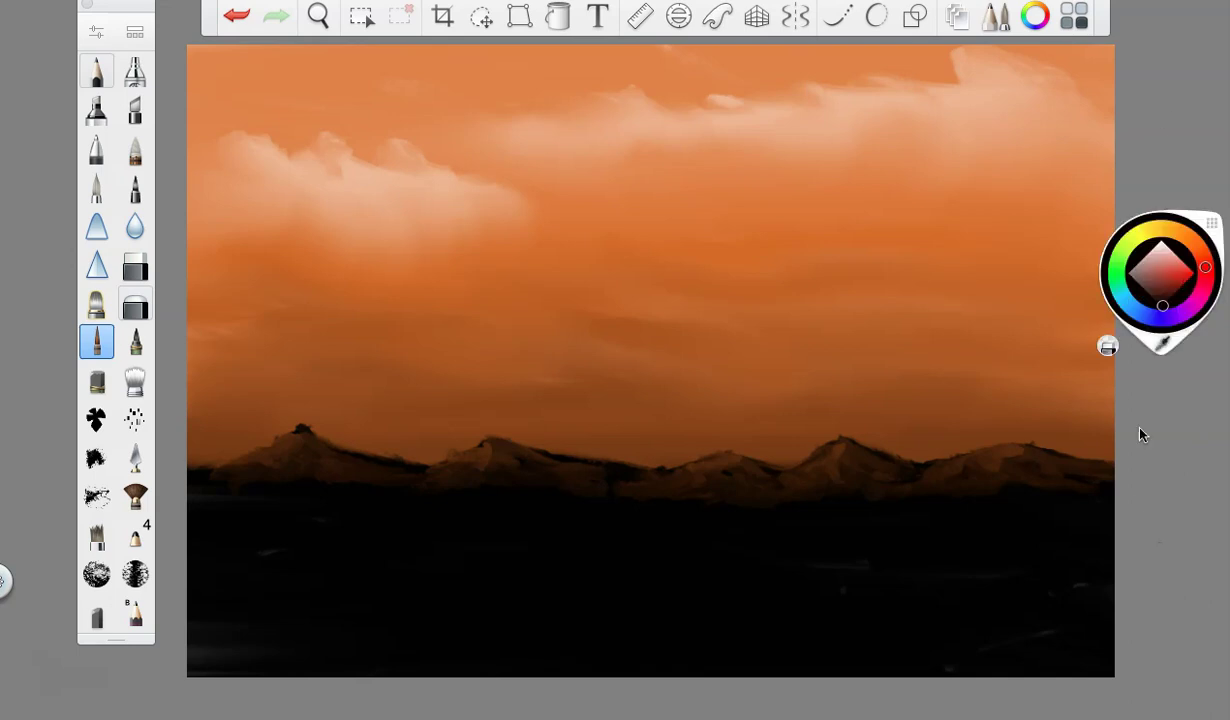
click(1167, 280)
drag(1167, 283, 1172, 242)
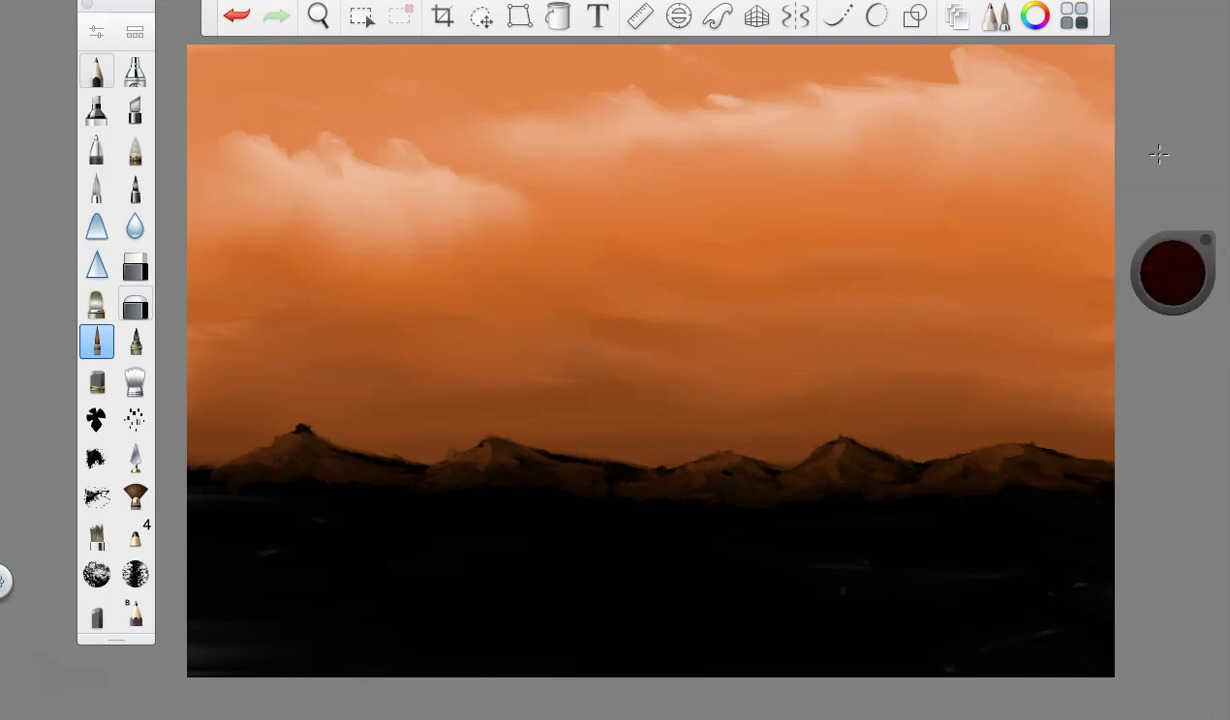
mouse_move(570, 128)
mouse_down()
mouse_move(610, 134)
mouse_move(612, 236)
mouse_up()
mouse_move(600, 157)
mouse_down()
mouse_move(556, 121)
mouse_move(600, 126)
mouse_move(562, 140)
mouse_move(574, 152)
mouse_move(585, 135)
mouse_move(604, 137)
mouse_move(624, 259)
mouse_up()
drag(617, 177, 617, 247)
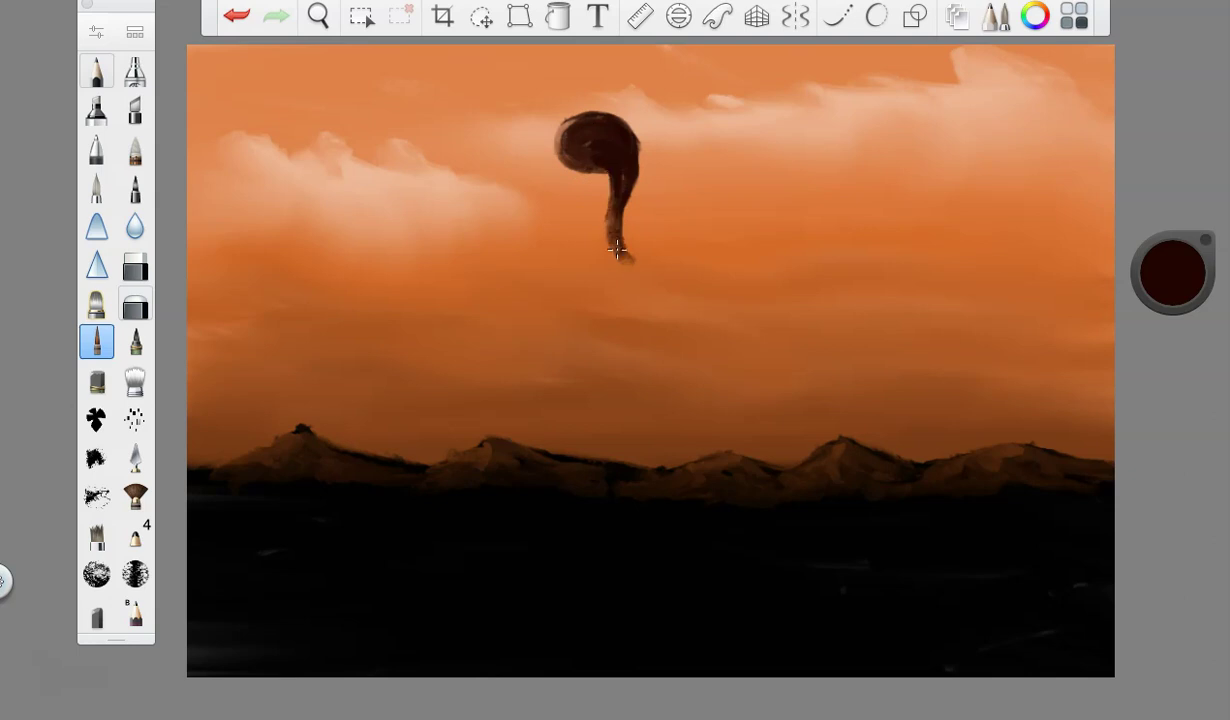
- Reduce the brush size and extend the creature's neck into a thin tail curving down to the right
click(96, 32)
click(513, 352)
click(477, 100)
mouse_move(614, 190)
mouse_down()
mouse_move(615, 224)
mouse_move(656, 293)
mouse_up()
mouse_move(610, 197)
mouse_down()
mouse_move(665, 297)
mouse_move(730, 318)
mouse_up()
- Paint progressively brighter red tones on the left side of the creature's head
drag(1162, 262, 1112, 185)
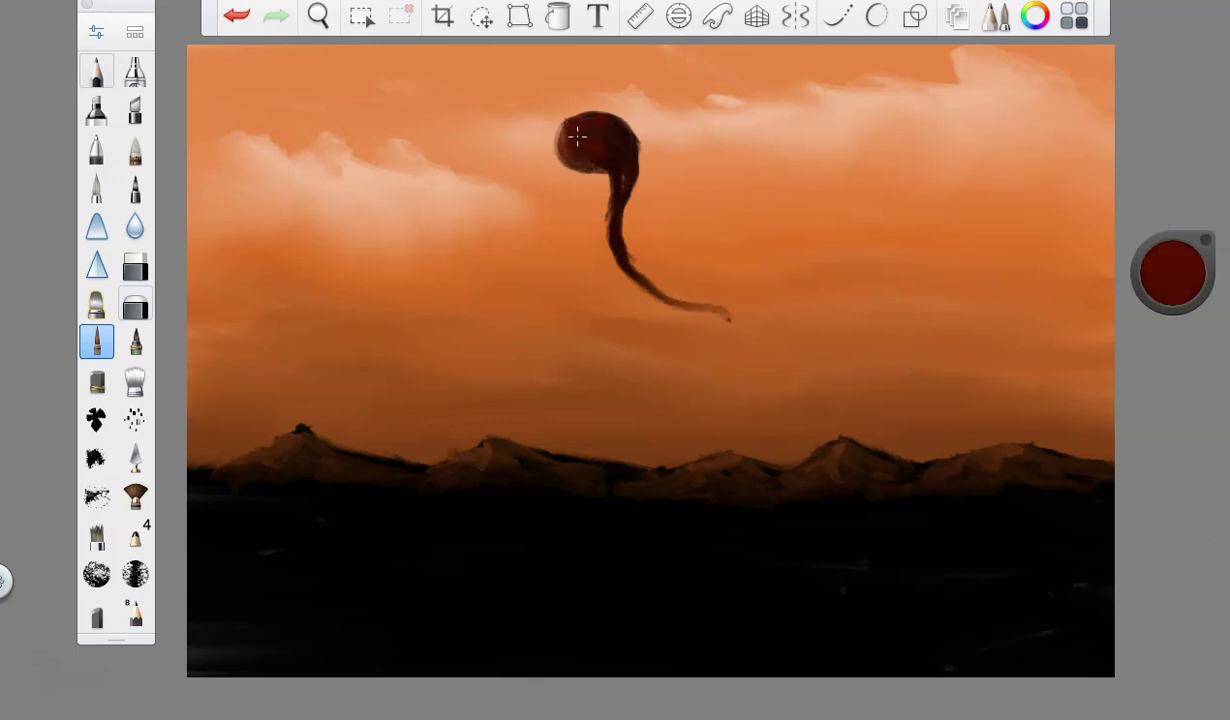
drag(1170, 272, 1164, 225)
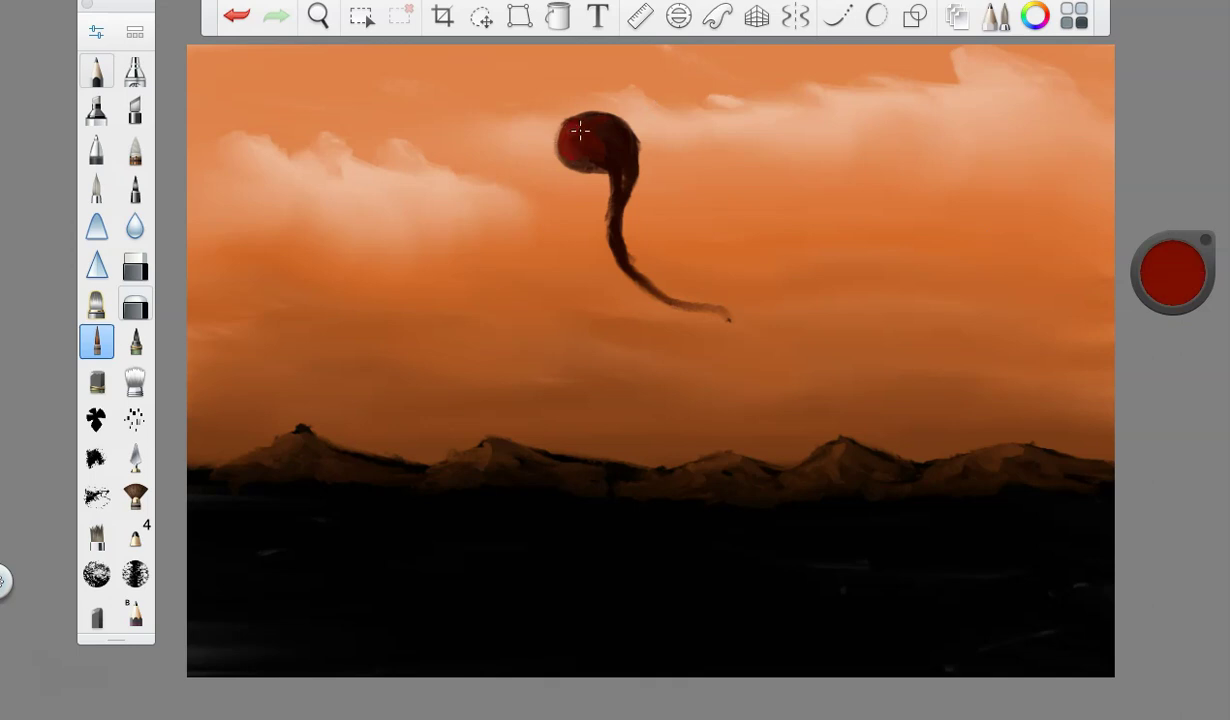
drag(1172, 272, 1178, 210)
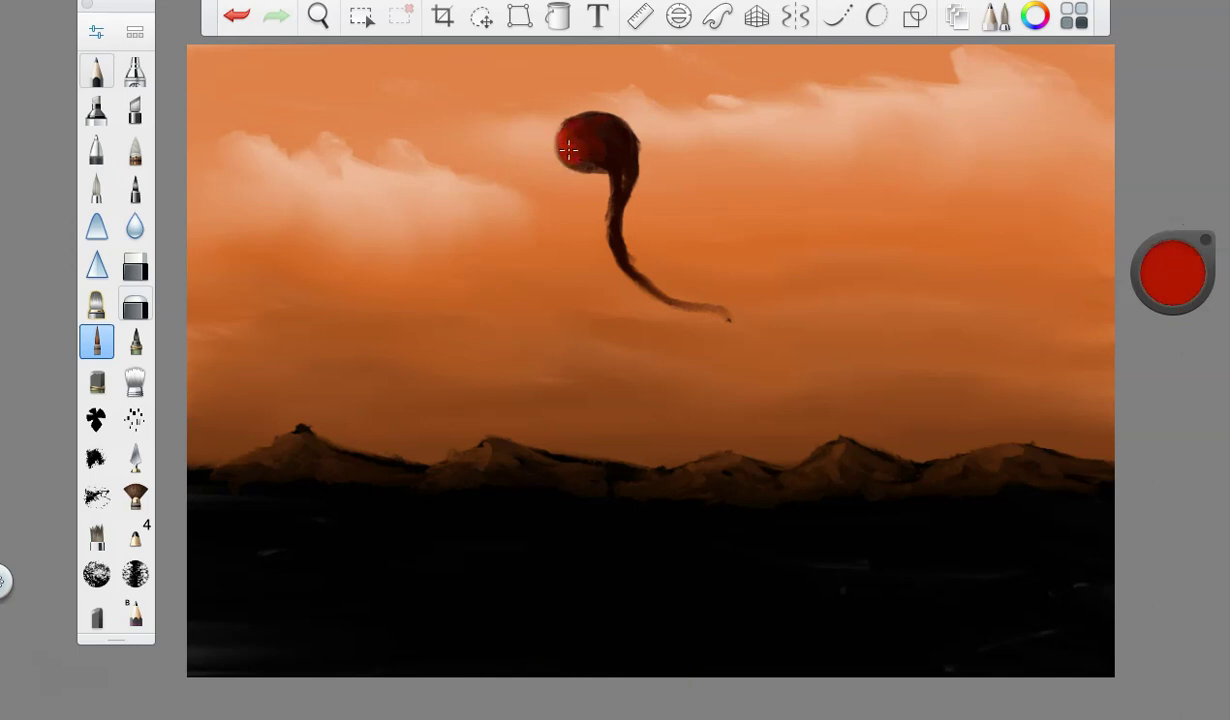
- Darken the creature's thin tail, paint a dark red hump at its right end, and smudge the hump into the haze
drag(1146, 258, 1172, 437)
mouse_move(652, 268)
mouse_down()
mouse_move(696, 298)
mouse_move(855, 296)
mouse_move(796, 318)
mouse_move(700, 308)
mouse_up()
drag(1165, 283, 1168, 232)
mouse_move(911, 317)
mouse_down()
mouse_move(853, 296)
mouse_move(800, 302)
mouse_move(847, 319)
mouse_move(790, 330)
mouse_up()
click(135, 380)
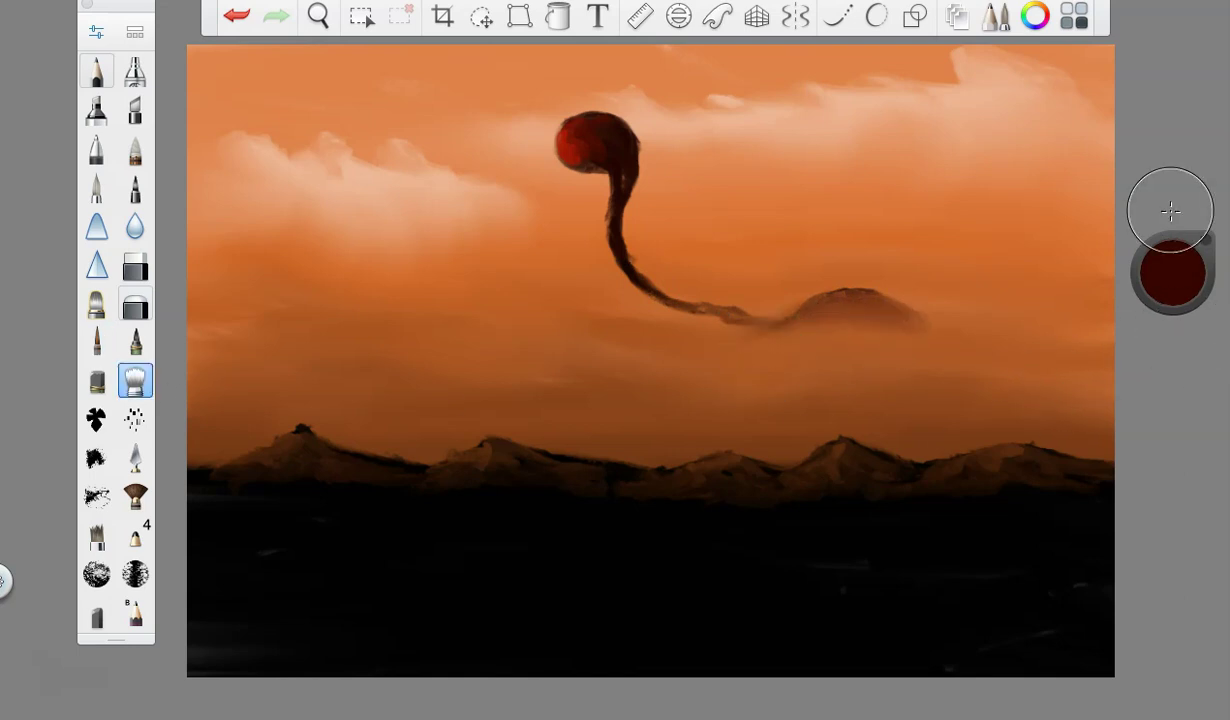
- Paint a small pale pink highlight on the creature's red eye with the Small Rigger brush
drag(1175, 272, 1170, 168)
click(97, 341)
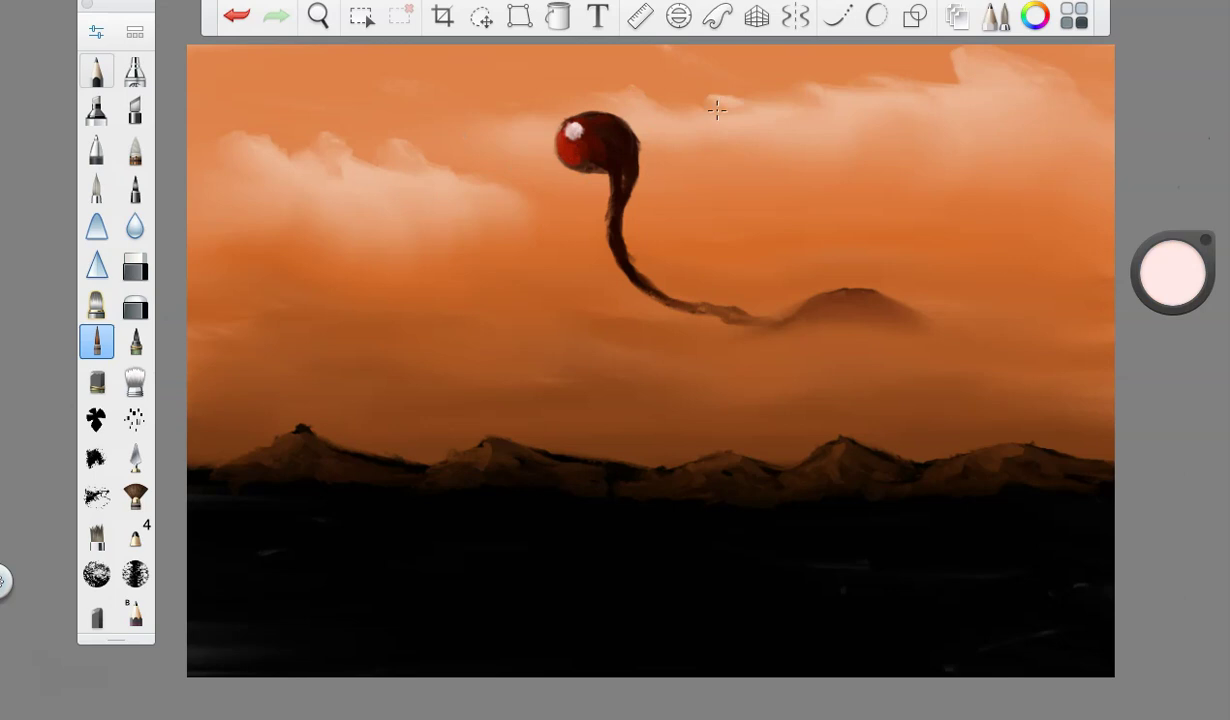
- Paint two thin dark strands hanging from the creature's neck and brighten them with red
mouse_move(1176, 284)
mouse_down()
mouse_move(1172, 484)
mouse_move(1175, 455)
mouse_up()
click(96, 32)
click(477, 100)
mouse_move(609, 208)
mouse_down()
mouse_move(612, 325)
mouse_move(630, 246)
mouse_up()
drag(624, 182, 632, 333)
drag(1186, 254, 1184, 236)
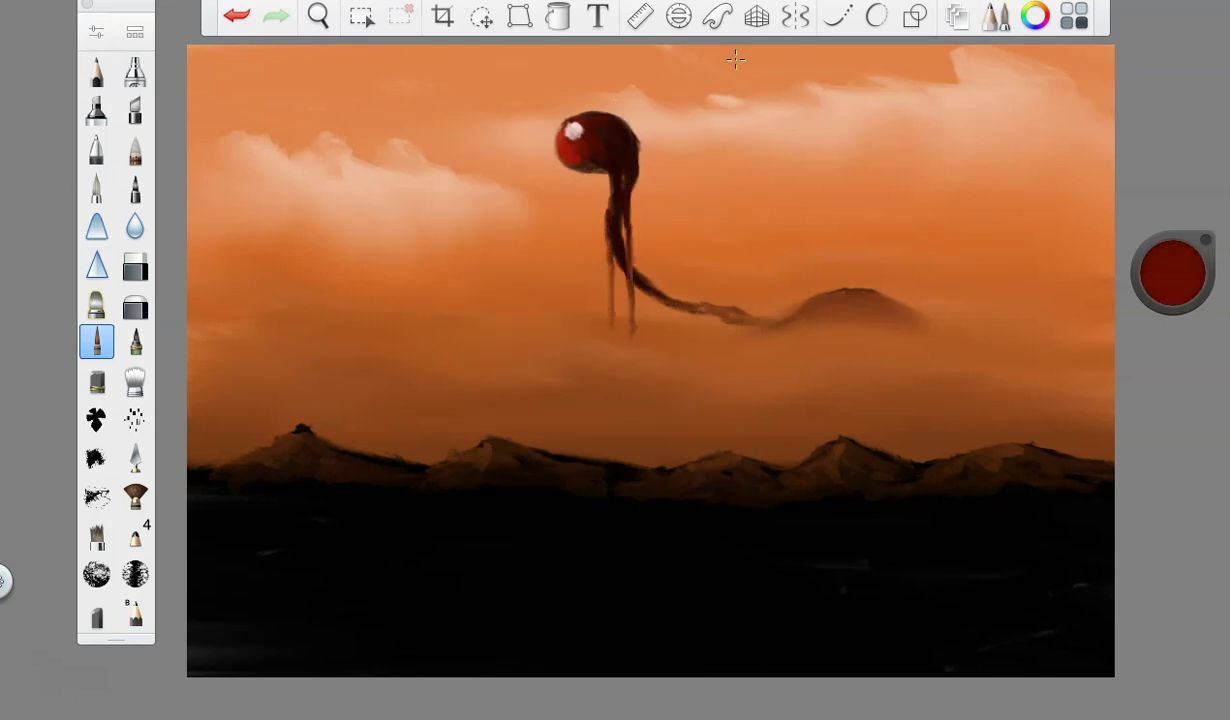
mouse_move(625, 227)
mouse_down()
mouse_move(628, 177)
mouse_move(632, 351)
mouse_up()
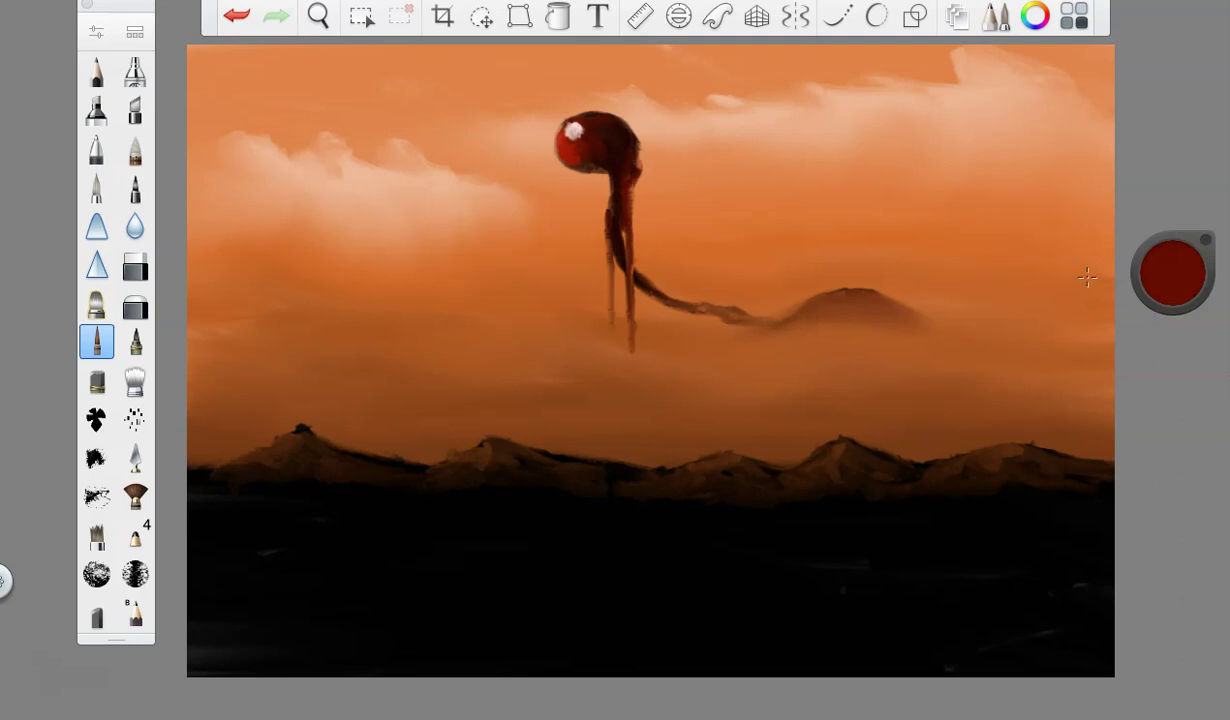
- Darken the colour to 2% luminance and paint shadow along the back of the creature's head and neck, redoing the first stroke
drag(1180, 270, 1186, 385)
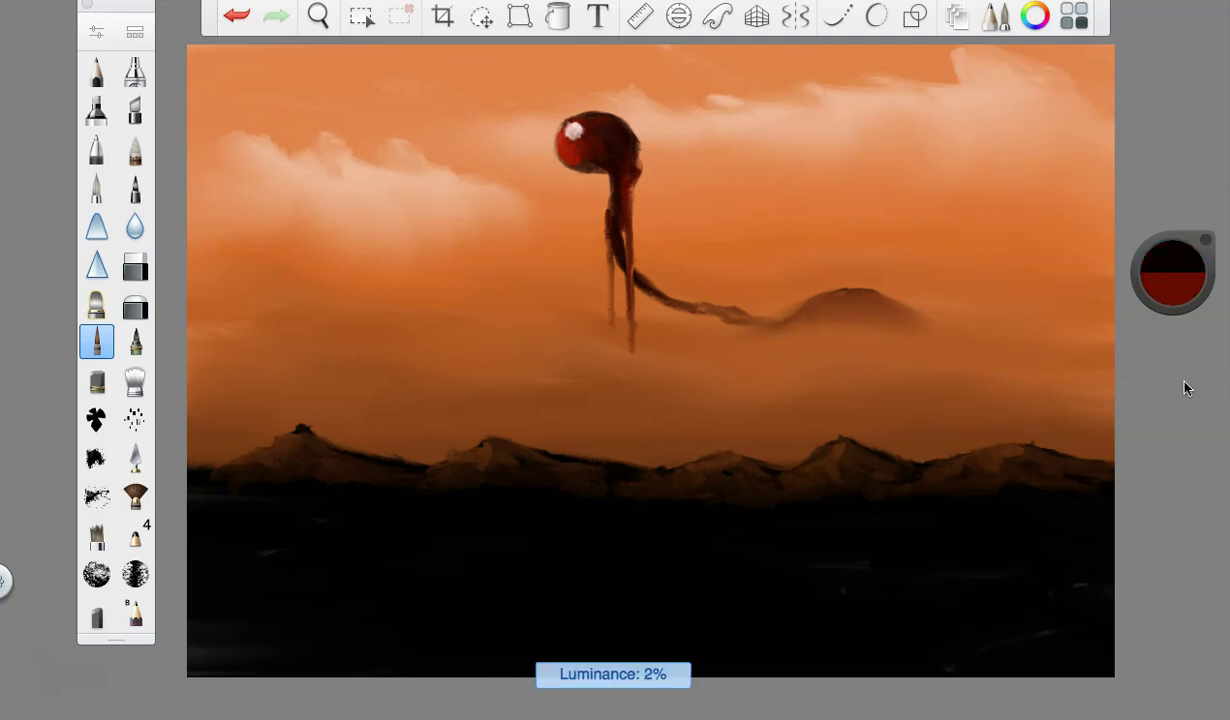
drag(641, 153, 634, 217)
click(233, 26)
drag(640, 158, 632, 223)
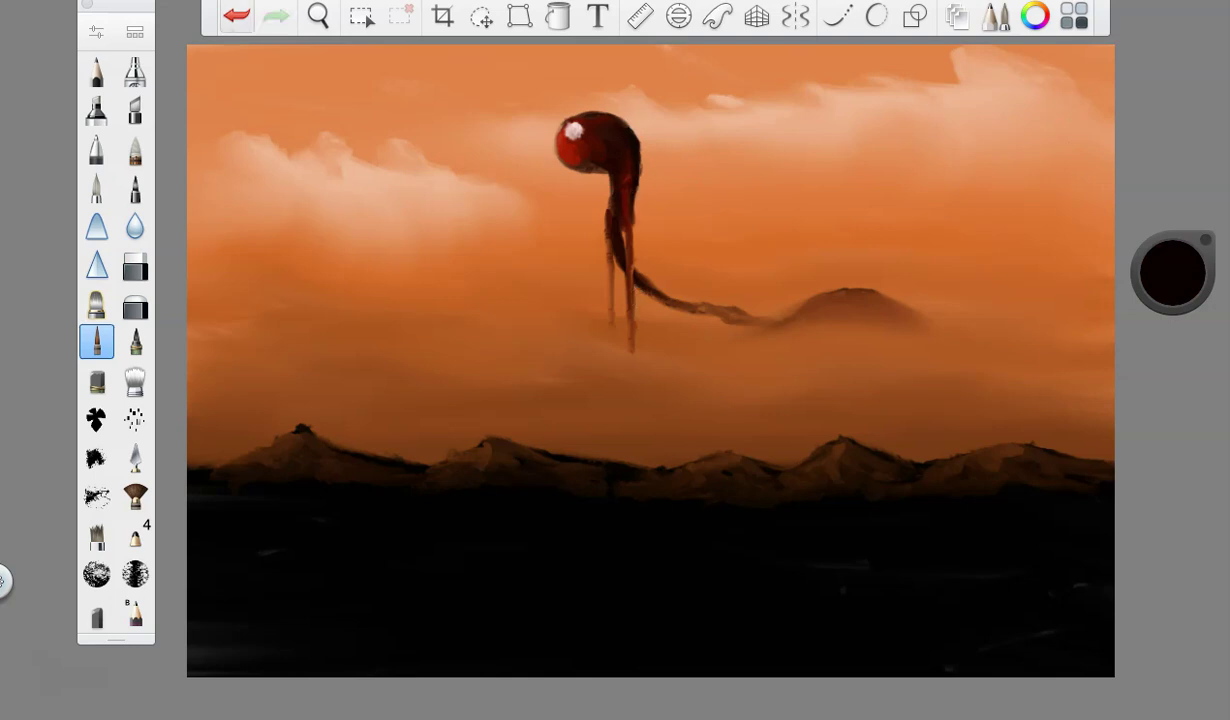
- Pick a dark red, enlarge the brush, and paint a second creature's round head and curved neck at the sky's left
drag(1166, 272, 1168, 220)
click(97, 33)
click(518, 357)
drag(519, 356, 523, 356)
click(477, 100)
mouse_move(333, 196)
mouse_down()
mouse_move(318, 217)
mouse_move(330, 220)
mouse_move(317, 216)
mouse_move(325, 240)
mouse_move(313, 232)
mouse_move(370, 224)
mouse_move(377, 347)
mouse_up()
drag(323, 240, 374, 338)
- Darken the red, shrink the brush, and extend the second creature's tail to the right, ending in a low hump
drag(1177, 272, 1182, 308)
click(96, 32)
drag(516, 356, 510, 356)
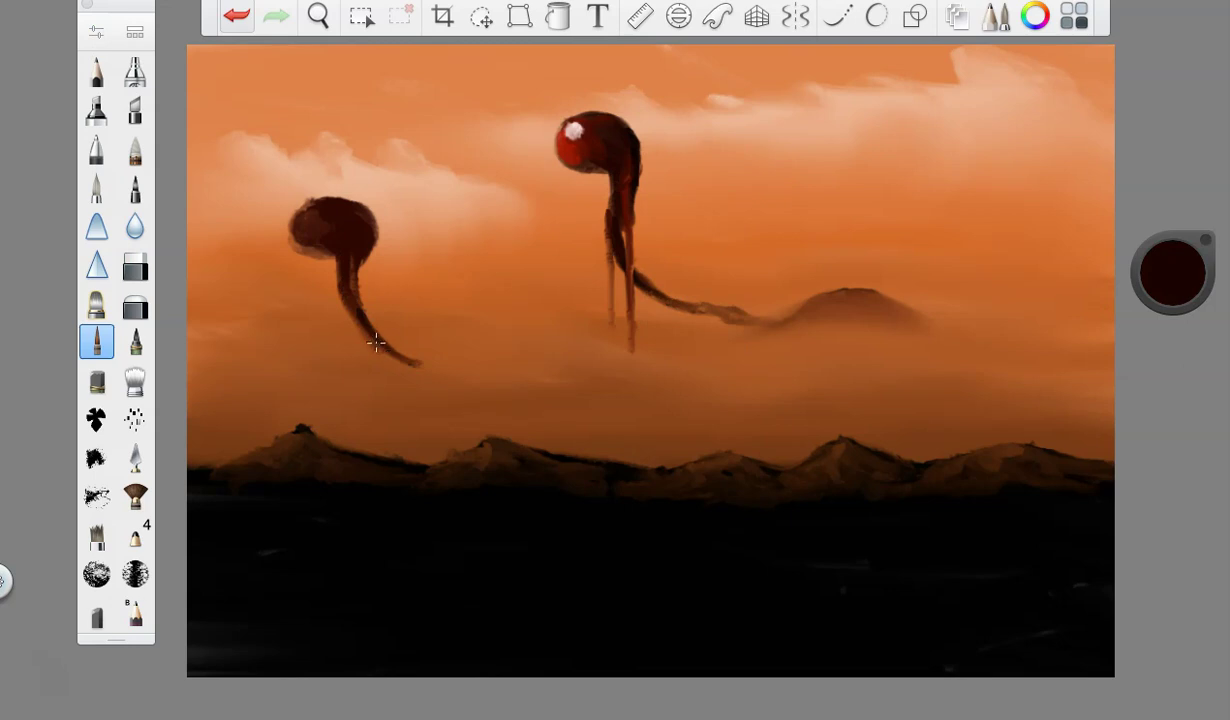
mouse_move(376, 343)
mouse_down()
mouse_move(465, 369)
mouse_move(433, 368)
mouse_move(545, 362)
mouse_move(578, 370)
mouse_up()
- Set the Smudge Round Bristle Brush size to 25.3 and smudge the second creature's hump into the haze
click(135, 380)
click(96, 32)
click(533, 353)
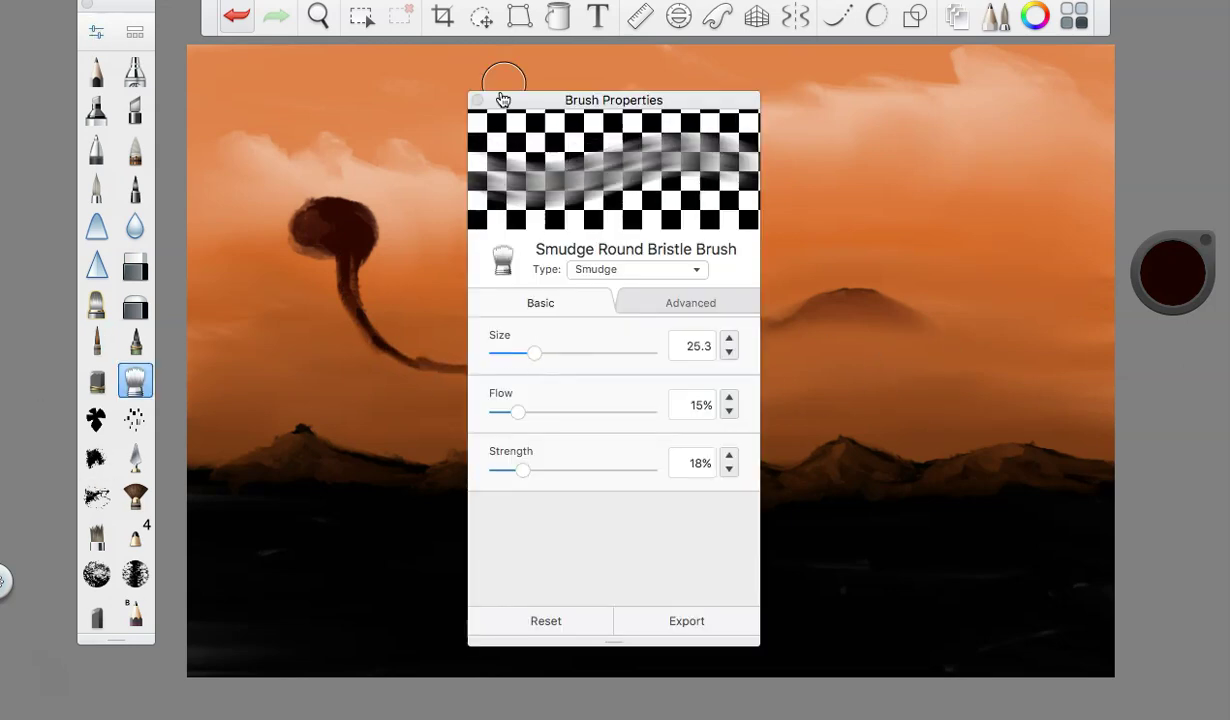
click(475, 98)
drag(571, 384, 501, 375)
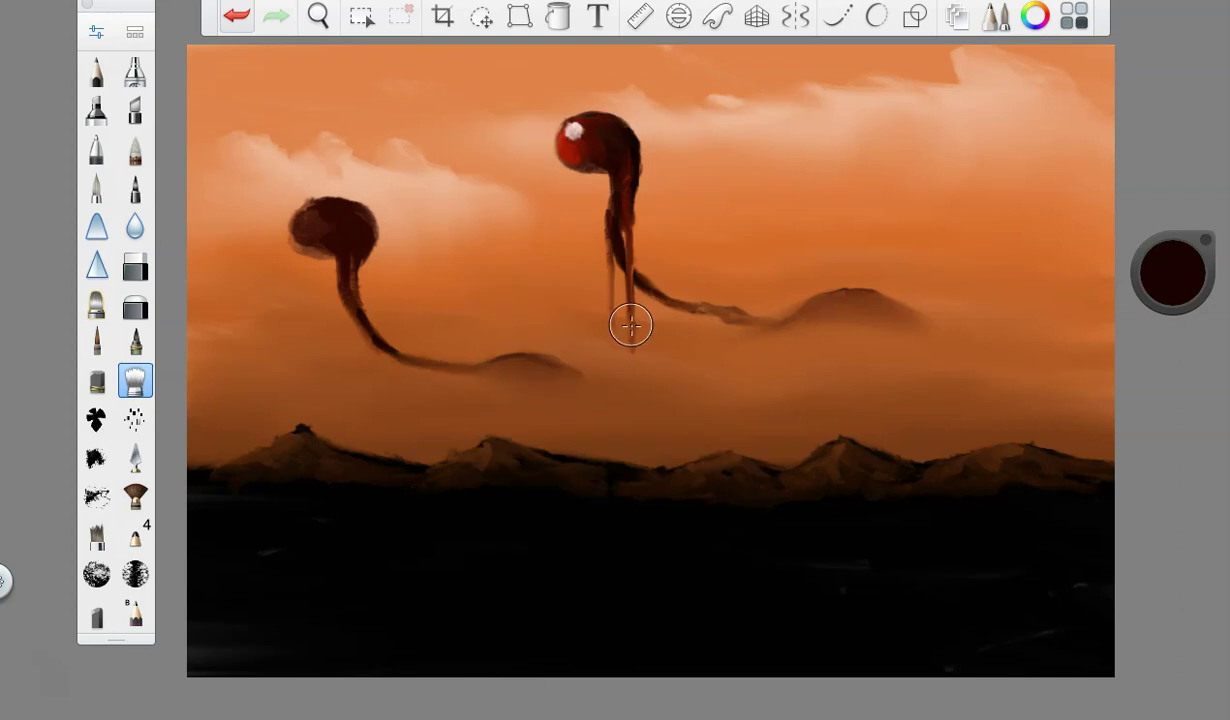
- With the Small Rigger, paint the left creature's eye in progressively brighter reds and add a pale pink highlight
mouse_move(1175, 264)
mouse_down()
mouse_move(1178, 248)
mouse_move(1178, 266)
mouse_up()
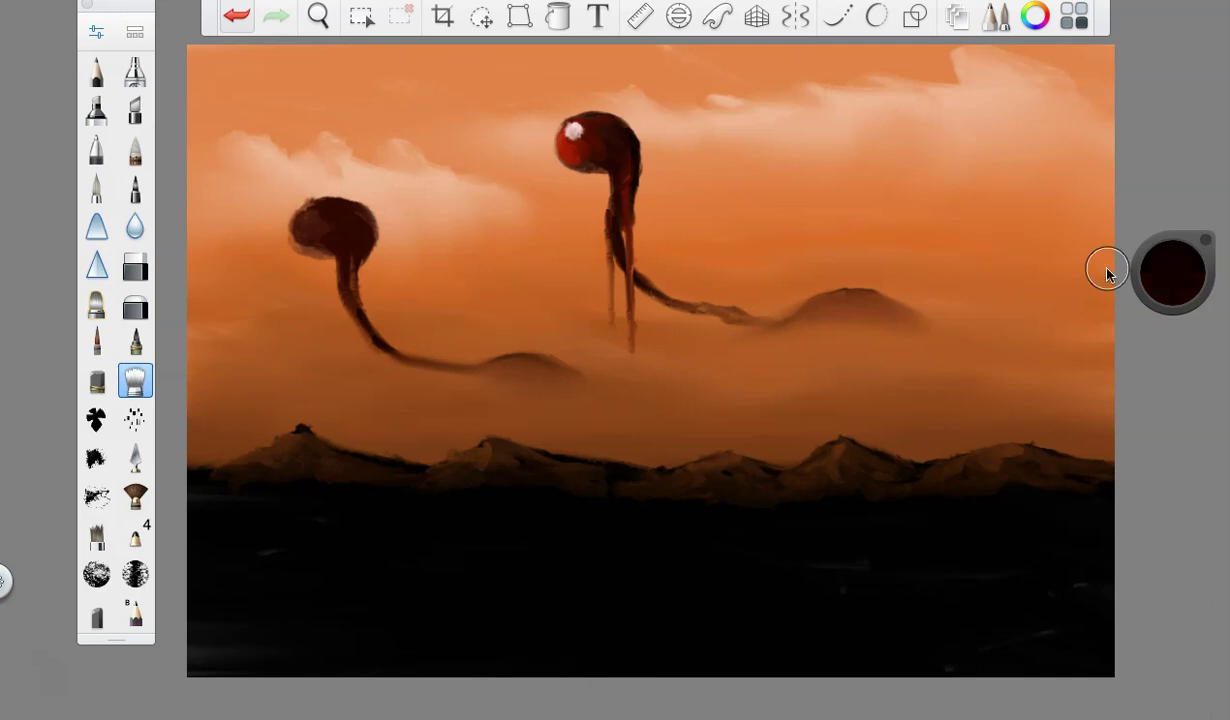
click(96, 341)
click(96, 32)
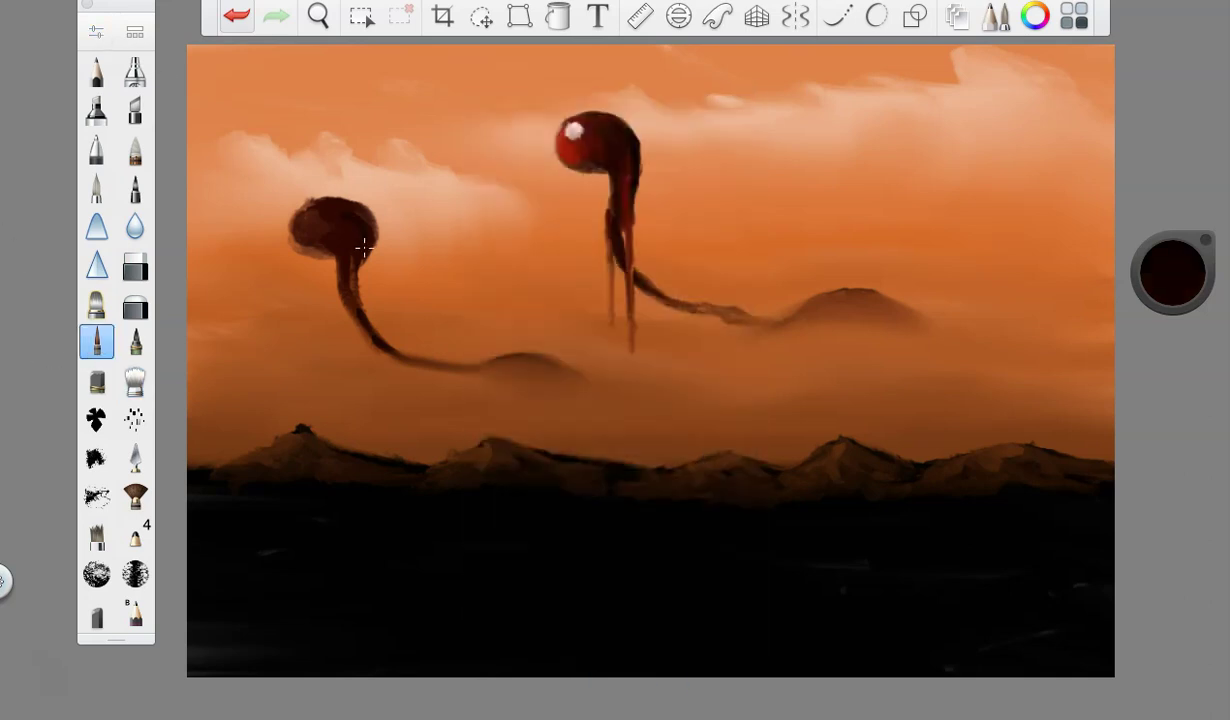
drag(1180, 272, 1177, 199)
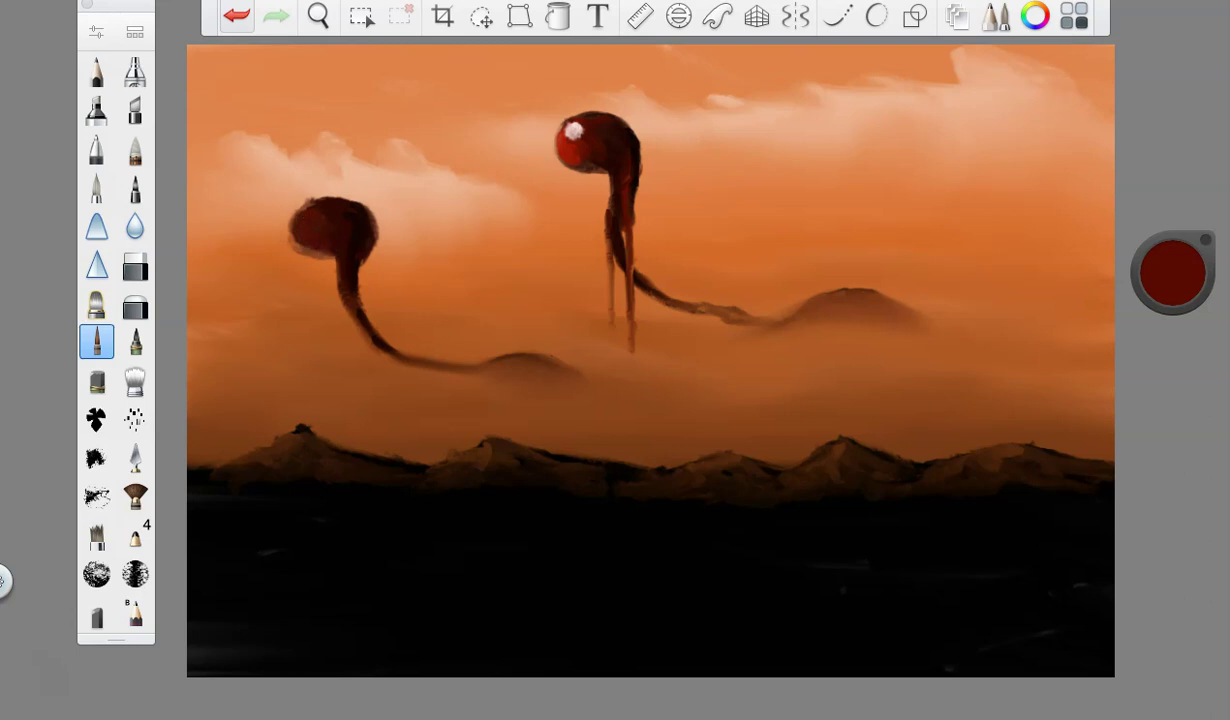
drag(1169, 237, 1168, 205)
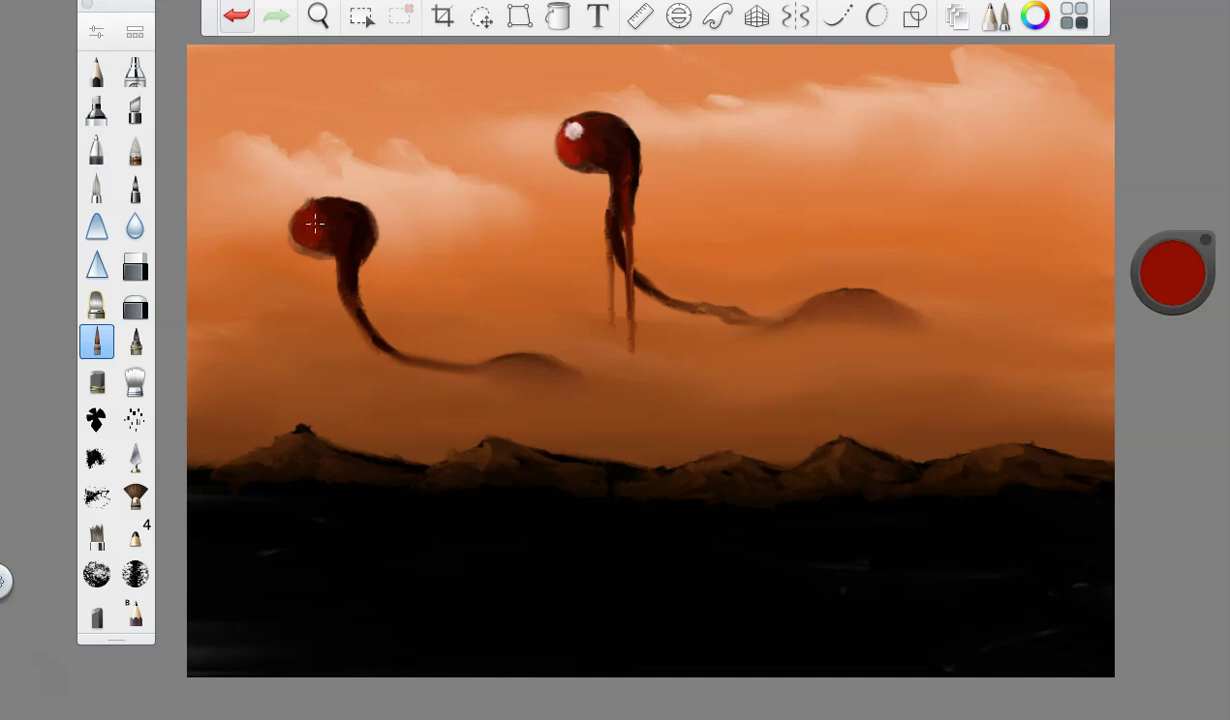
drag(1167, 283, 1174, 201)
drag(303, 215, 307, 243)
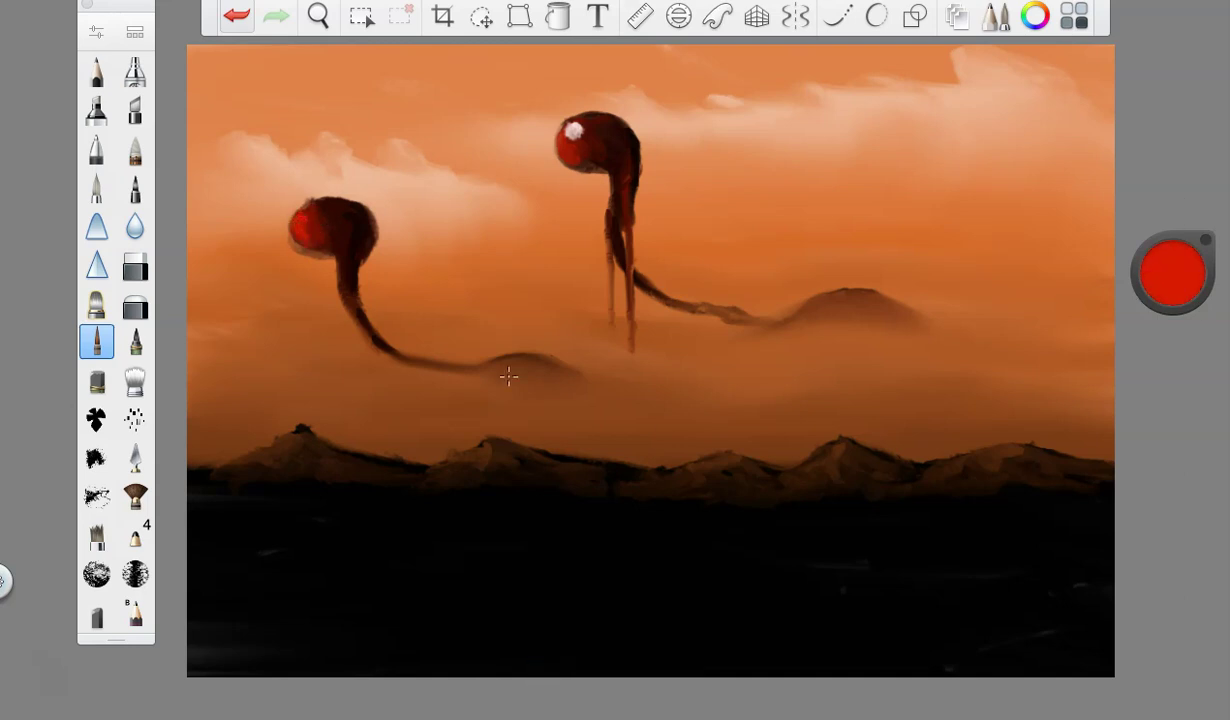
drag(1167, 280, 1168, 8)
drag(300, 226, 309, 213)
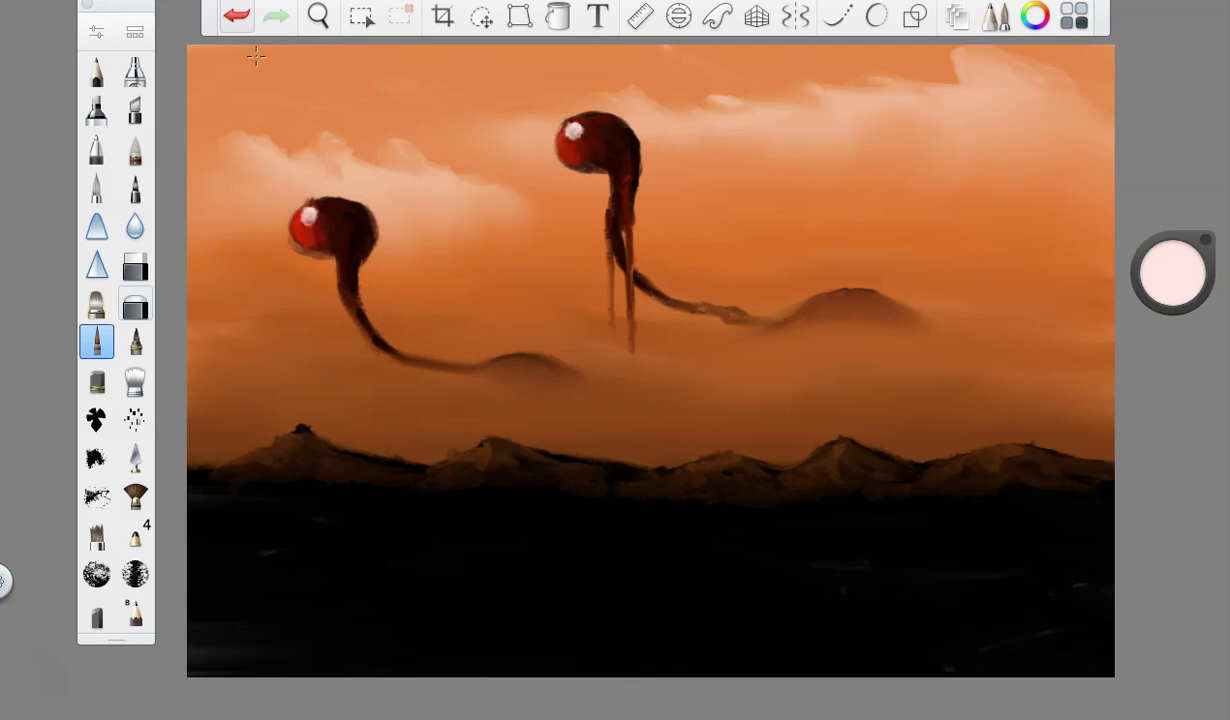
- Pick a dark red, set the Small Rigger size to 8.5, and paint dripping strands hanging from the left creature's neck
click(1177, 291)
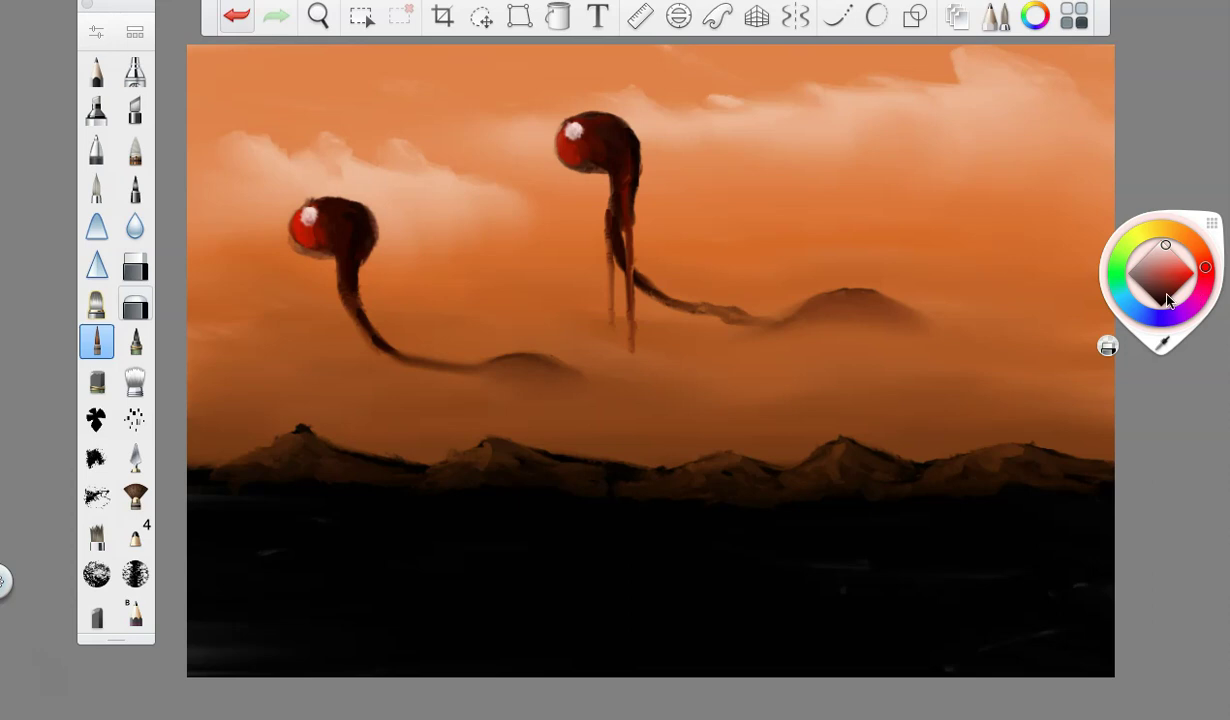
mouse_move(1168, 260)
mouse_down()
mouse_move(1164, 718)
mouse_move(1159, 660)
mouse_move(1140, 640)
mouse_up()
click(96, 32)
drag(512, 353, 508, 358)
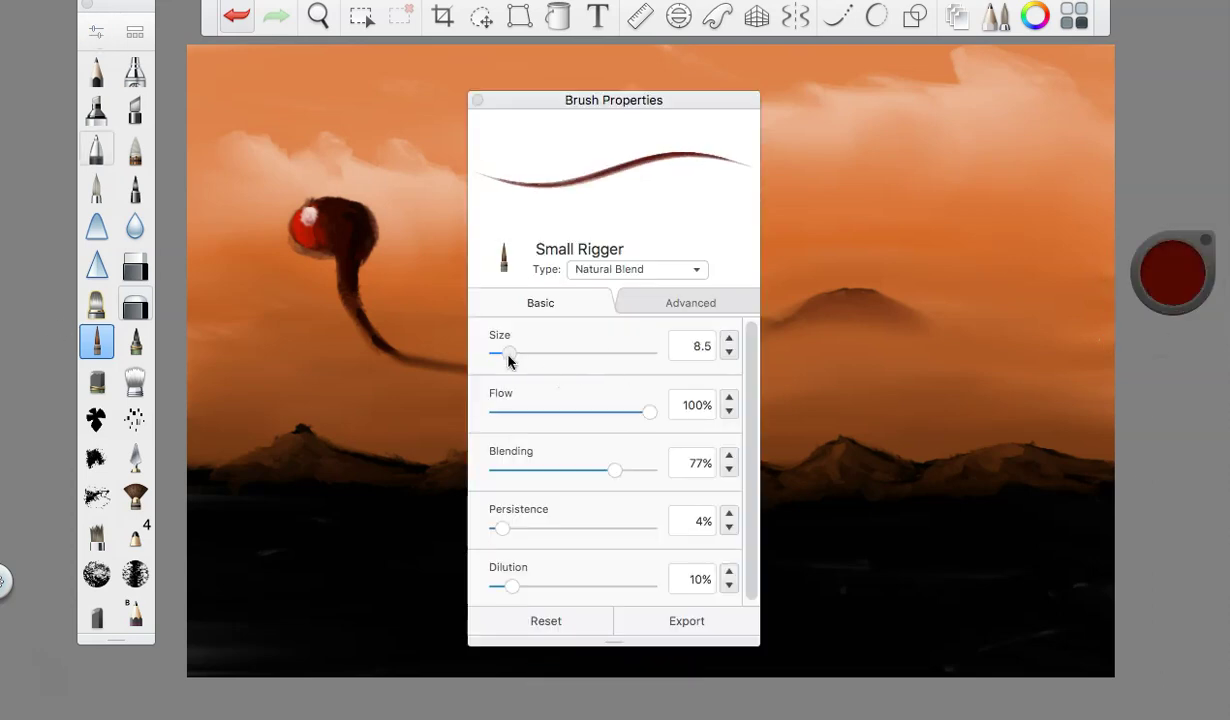
click(476, 100)
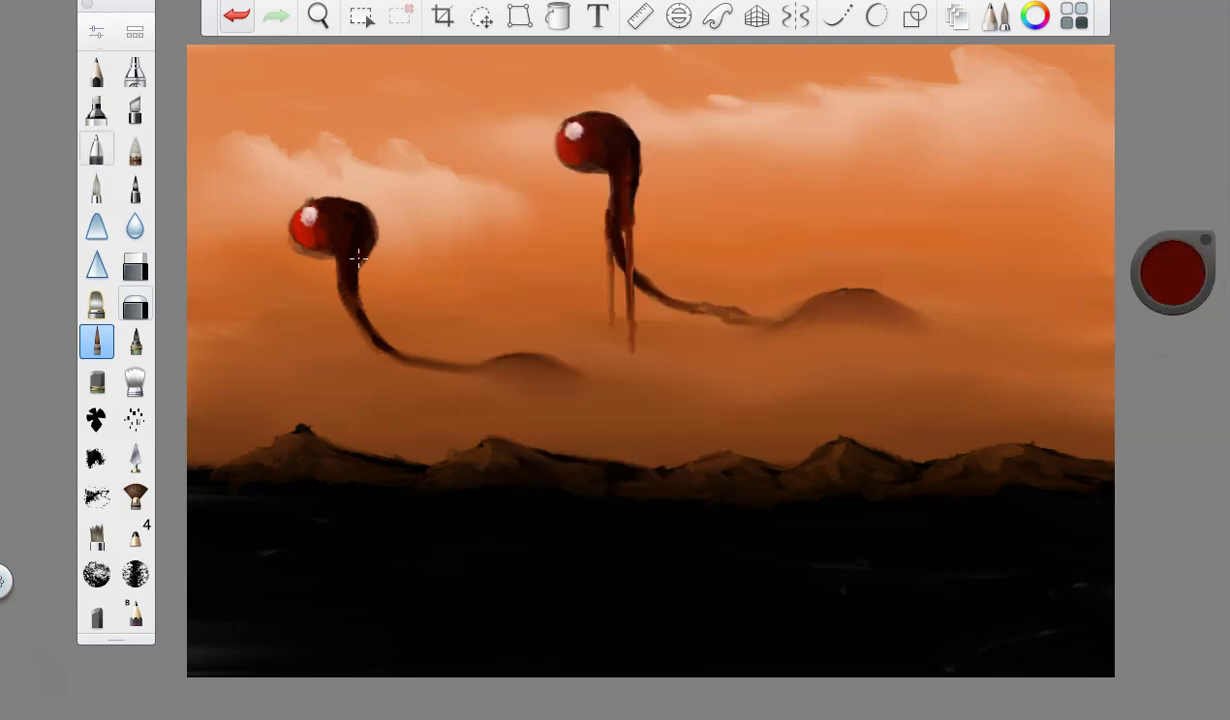
mouse_move(352, 255)
mouse_down()
mouse_move(350, 305)
mouse_move(375, 396)
mouse_up()
drag(337, 294, 344, 340)
- Paint brighter red accents along the left creature's neck and strands, and shade between them with a near-black red
drag(1185, 268, 1184, 234)
mouse_move(362, 255)
mouse_down()
mouse_move(368, 399)
mouse_move(353, 256)
mouse_move(371, 225)
mouse_up()
drag(365, 352, 372, 410)
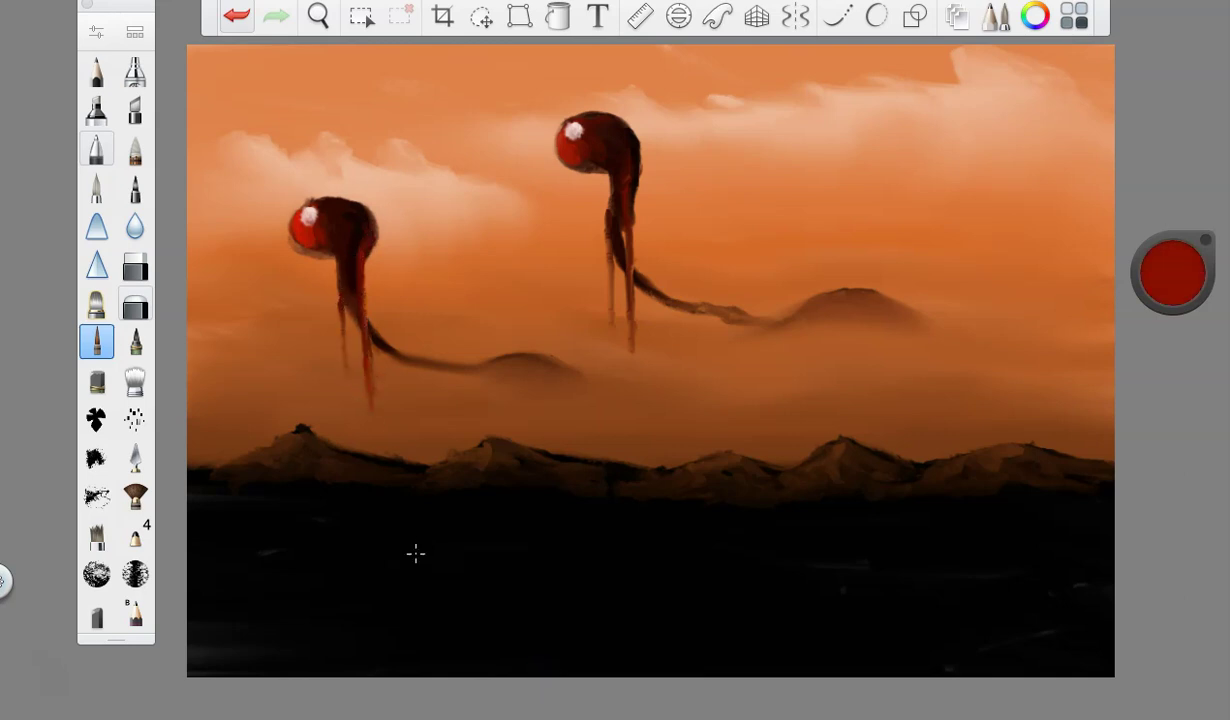
drag(1165, 275, 1163, 401)
drag(352, 224, 365, 337)
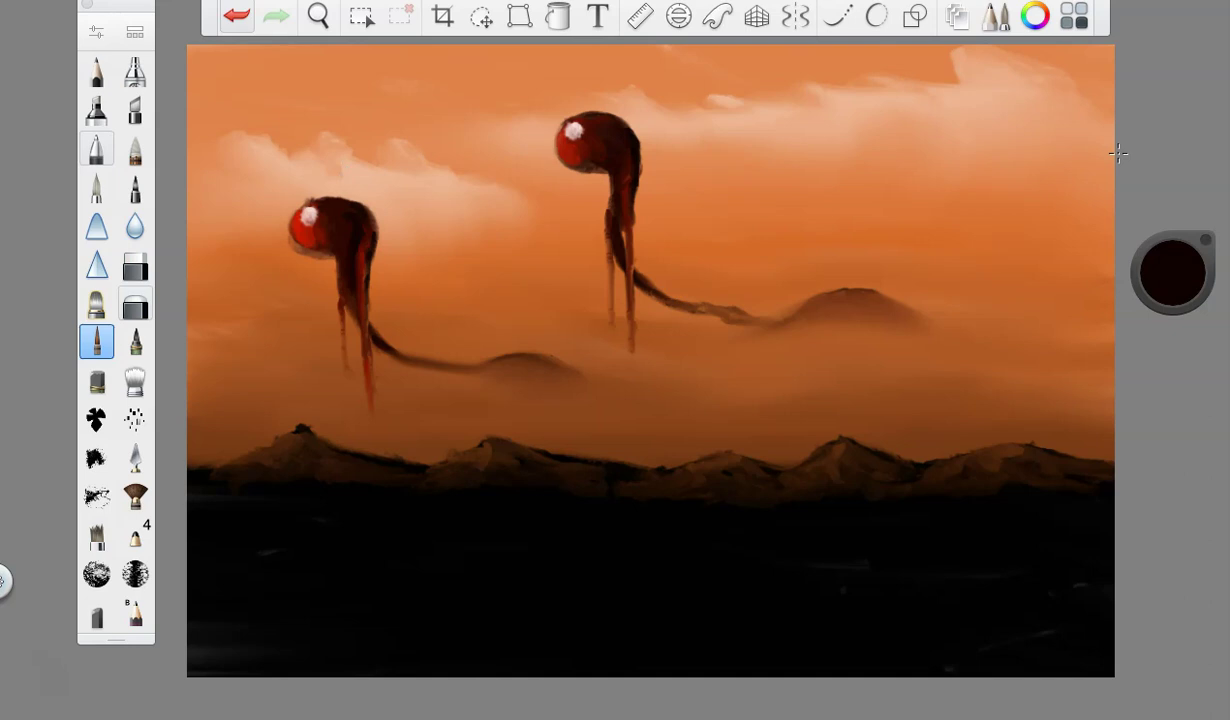
- Choose a very dark red and set the Small Rigger size to 16.9
drag(1170, 278, 1183, 249)
click(96, 32)
drag(496, 351, 500, 345)
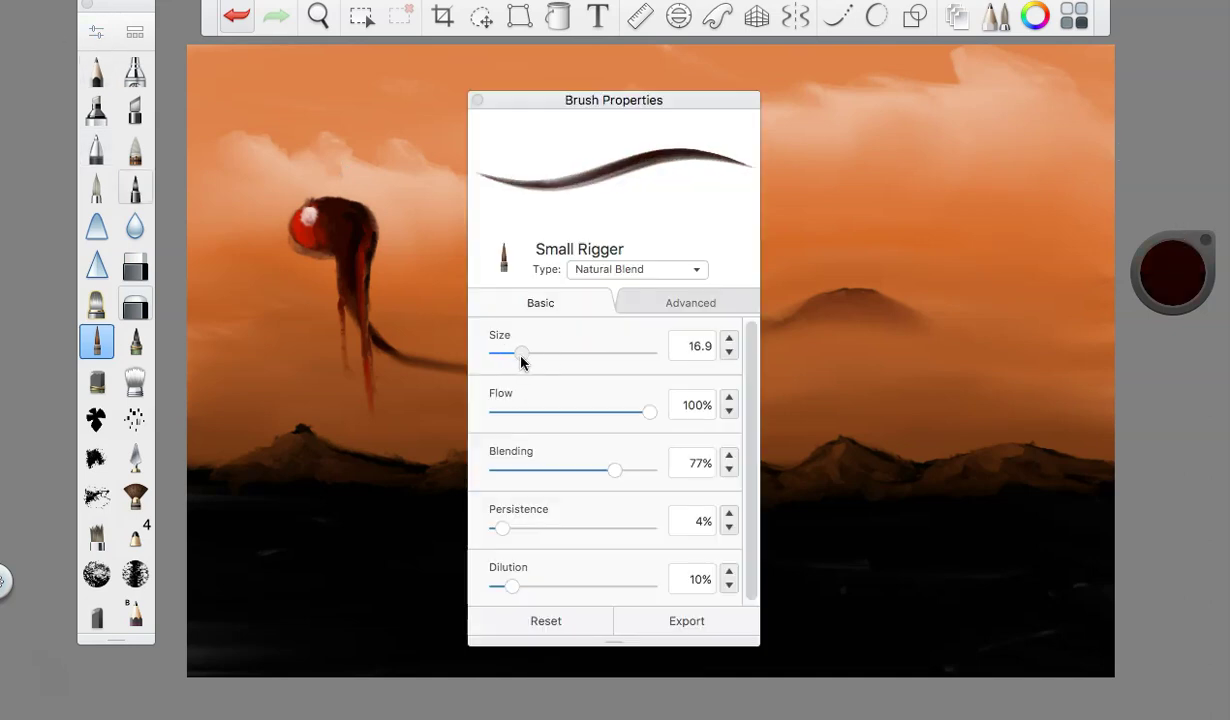
click(475, 102)
mouse_move(1008, 172)
mouse_down()
mouse_move(1030, 194)
mouse_move(1000, 190)
mouse_move(1020, 199)
mouse_up()
click(228, 22)
click(228, 22)
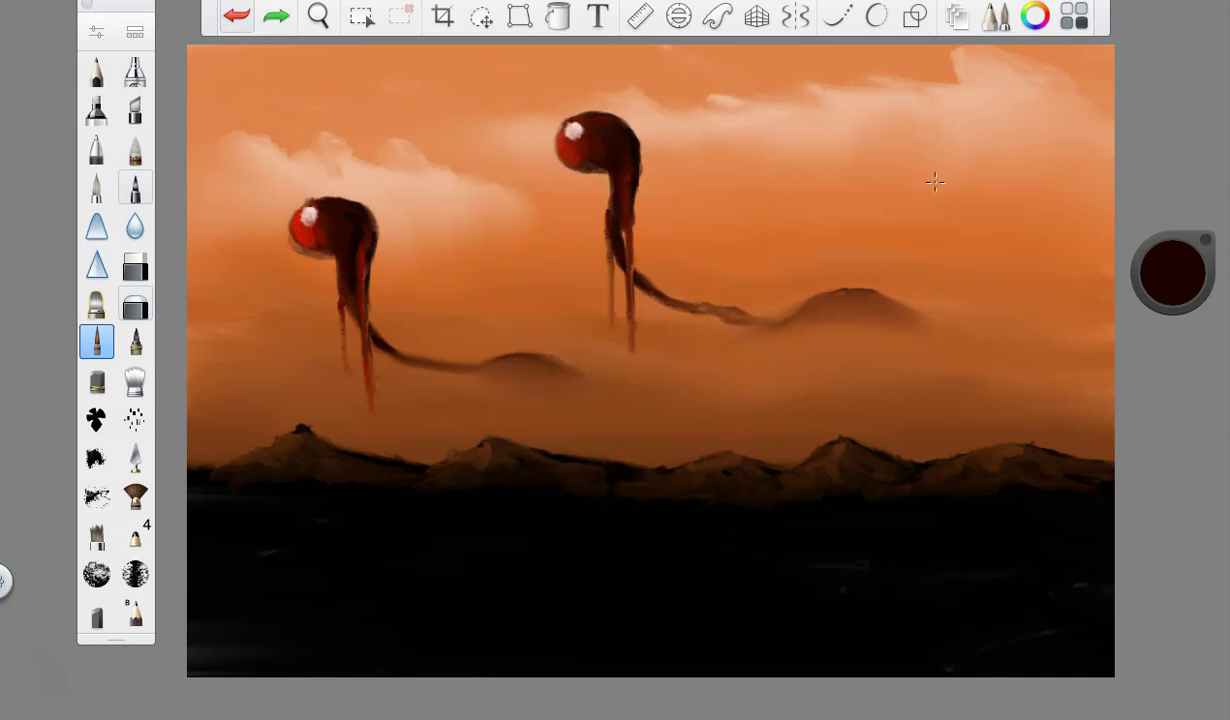
- Paint a third creature's round dark head and downward-curving neck at the sky's right, undoing one shading stroke on the head
mouse_move(932, 227)
mouse_down()
mouse_move(967, 239)
mouse_move(951, 217)
mouse_move(943, 230)
mouse_move(973, 207)
mouse_move(958, 217)
mouse_move(956, 255)
mouse_move(991, 252)
mouse_move(940, 243)
mouse_move(968, 233)
mouse_move(953, 228)
mouse_move(969, 216)
mouse_move(998, 237)
mouse_move(994, 212)
mouse_move(967, 256)
mouse_move(977, 226)
mouse_up()
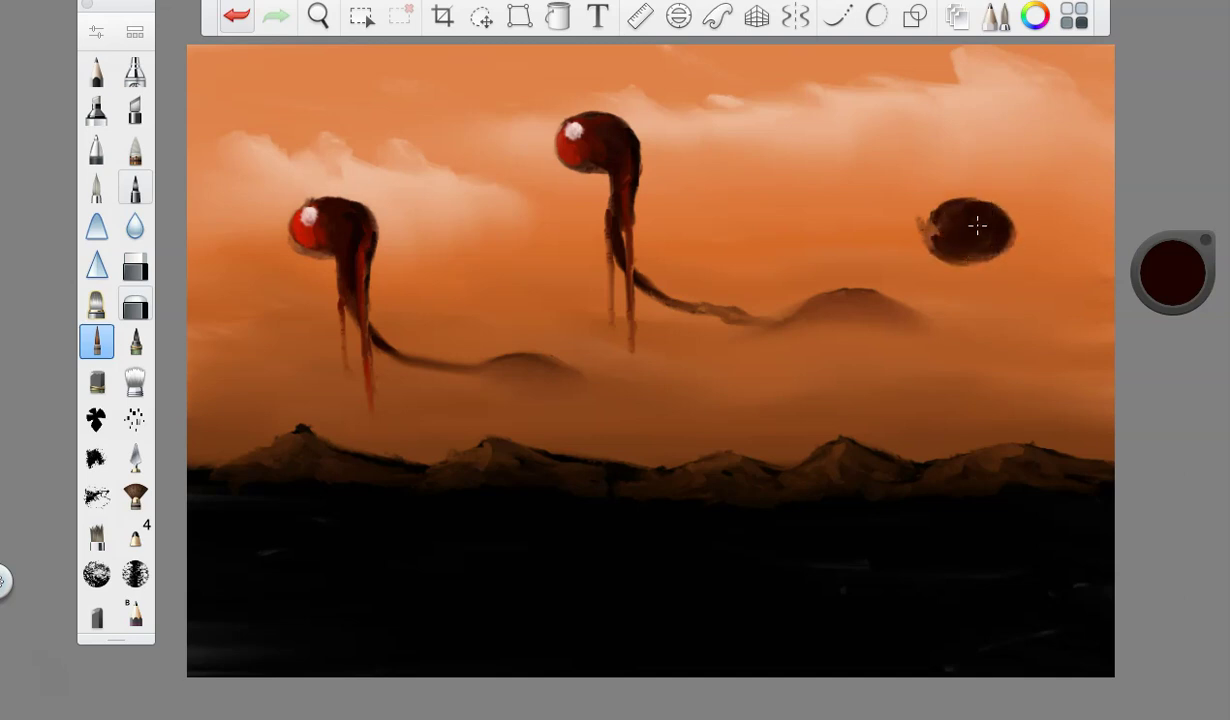
drag(1173, 274, 1173, 282)
drag(950, 220, 987, 232)
key(ctrl+z)
mouse_move(1006, 236)
mouse_down()
mouse_move(995, 286)
mouse_move(1018, 330)
mouse_up()
mouse_move(977, 252)
mouse_down()
mouse_move(965, 258)
mouse_move(995, 330)
mouse_move(1040, 352)
mouse_up()
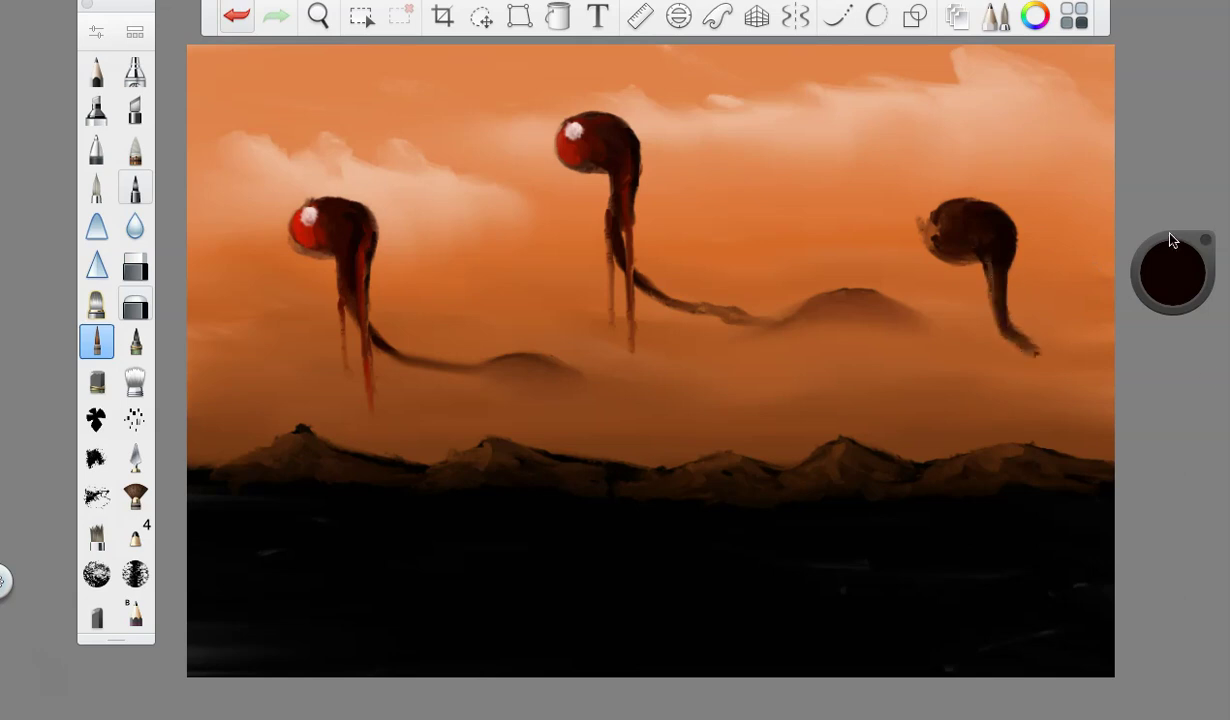
- Lighten the dark red, adjust the brush size, and extend the third creature's tail to the canvas's right edge
drag(1173, 272, 1163, 206)
click(98, 30)
drag(503, 352, 515, 355)
click(1133, 397)
mouse_move(990, 300)
mouse_down()
mouse_move(1035, 350)
mouse_move(1115, 352)
mouse_up()
mouse_move(990, 322)
mouse_down()
mouse_move(1028, 350)
mouse_move(1114, 346)
mouse_up()
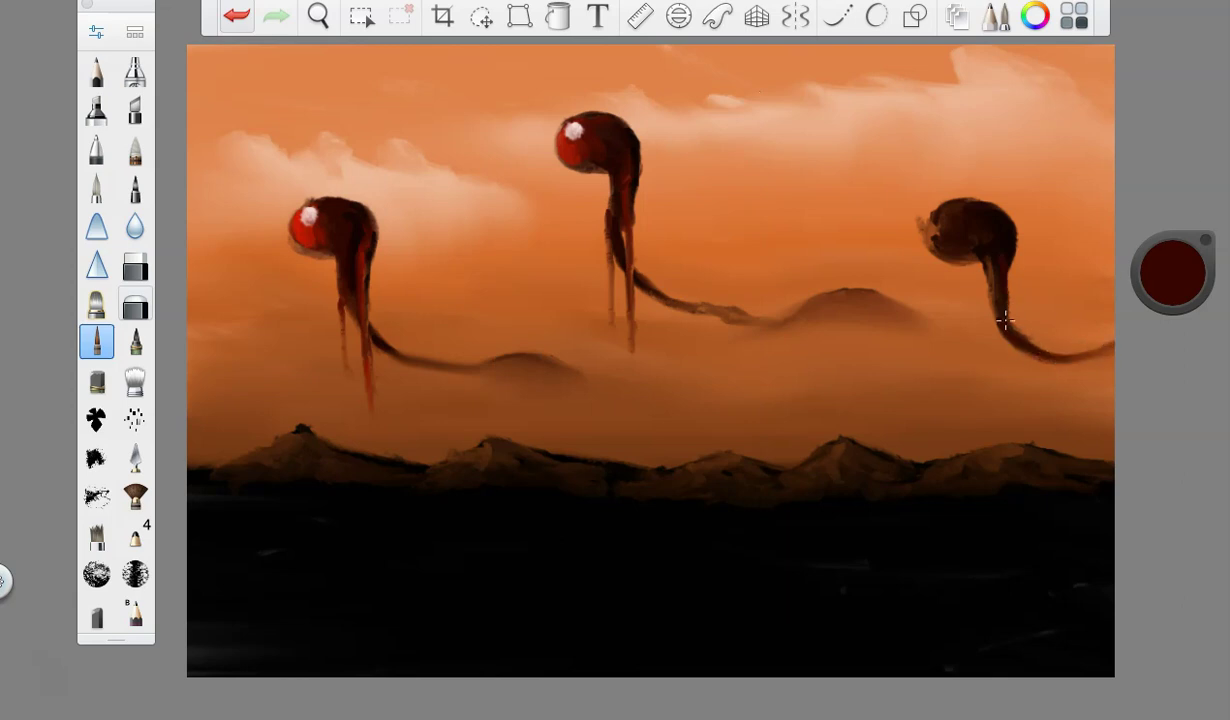
- Paint red dripping strands below the third creature's neck, and shade the head and strands with the colour at 1% luminance
drag(1135, 285, 1120, 170)
drag(966, 232, 1012, 390)
drag(1172, 272, 1170, 360)
drag(975, 258, 995, 373)
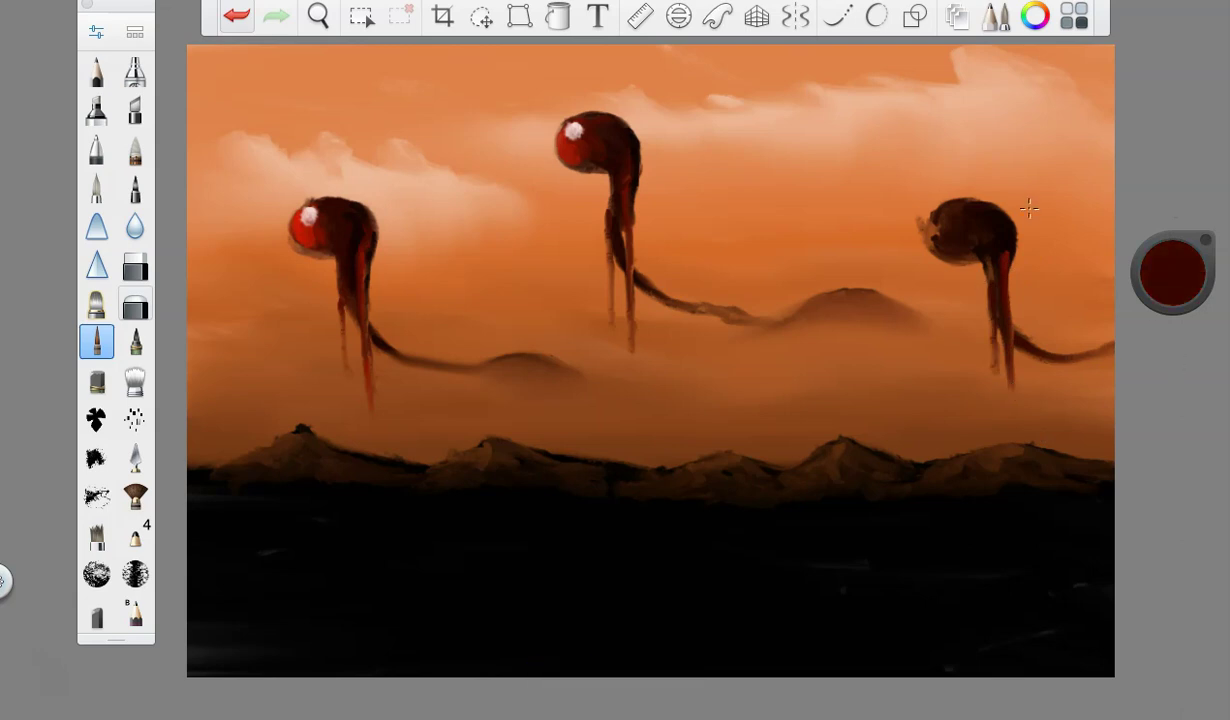
drag(1142, 292, 1143, 330)
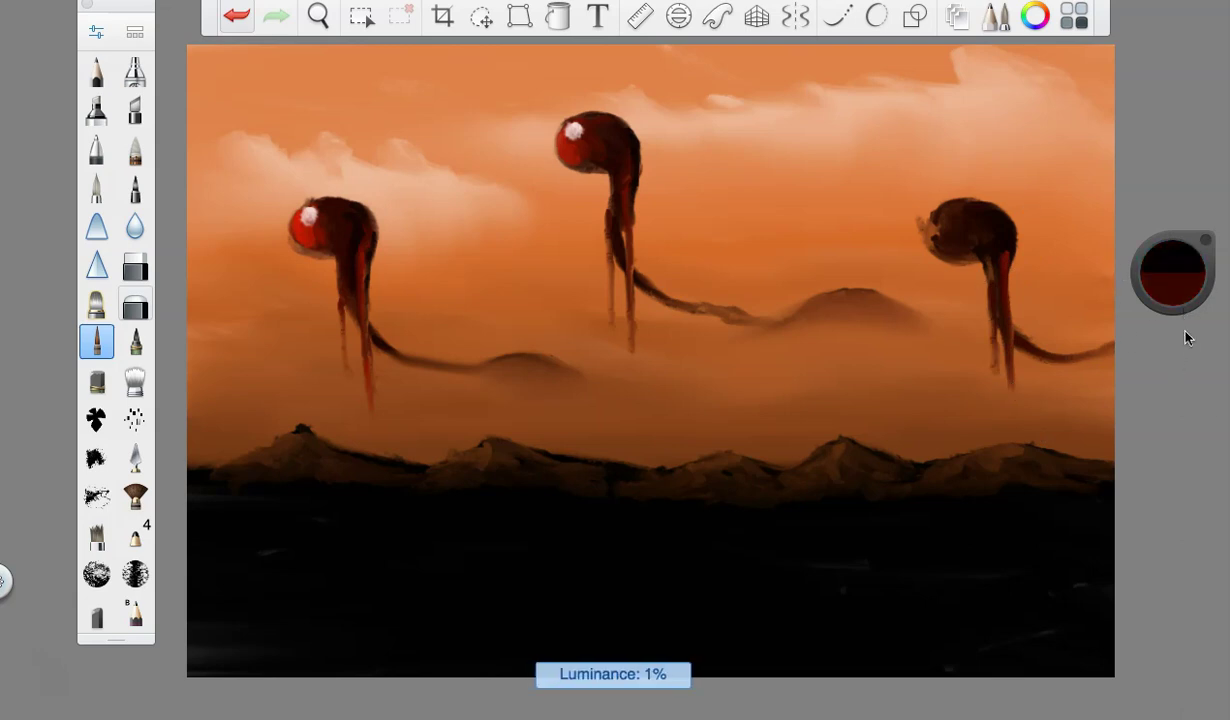
mouse_move(962, 240)
mouse_down()
mouse_move(1010, 316)
mouse_move(1012, 400)
mouse_up()
- Paint the third creature's eye in progressively brighter reds and dab a pale pink highlight on it
drag(1125, 255, 1117, 175)
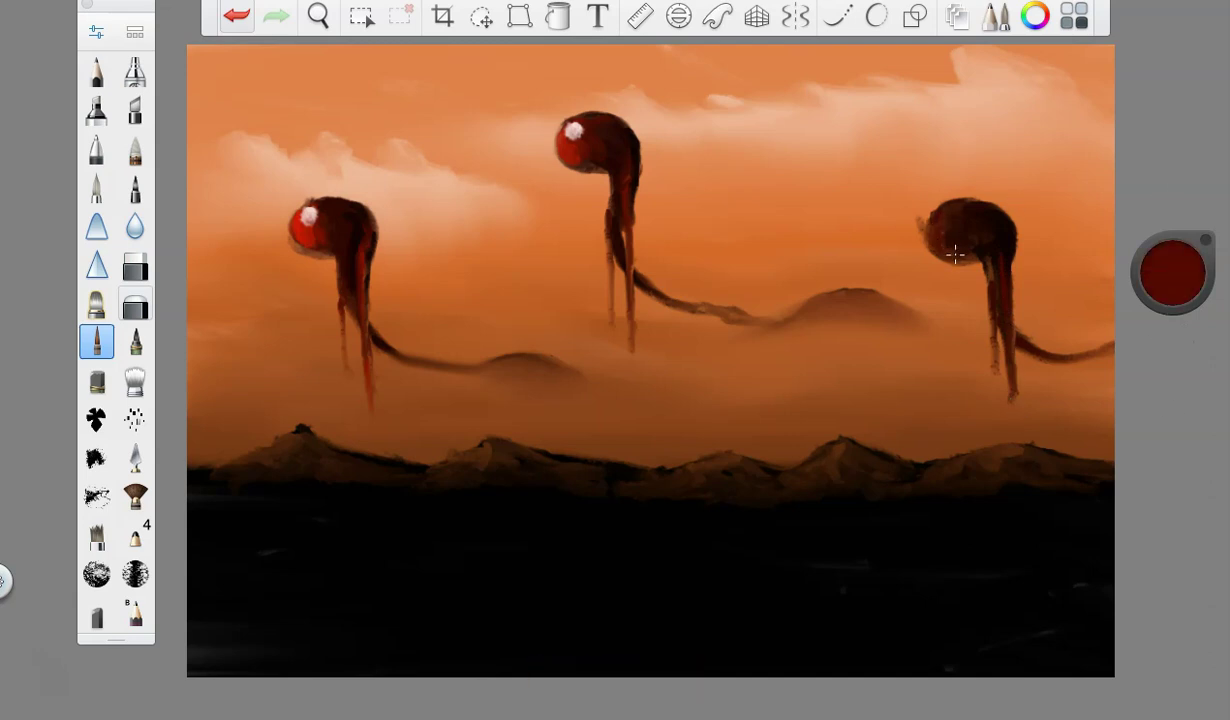
drag(1130, 250, 1120, 180)
drag(939, 229, 948, 239)
drag(1177, 258, 1174, 196)
drag(939, 224, 936, 232)
drag(1200, 298, 1175, 219)
click(939, 224)
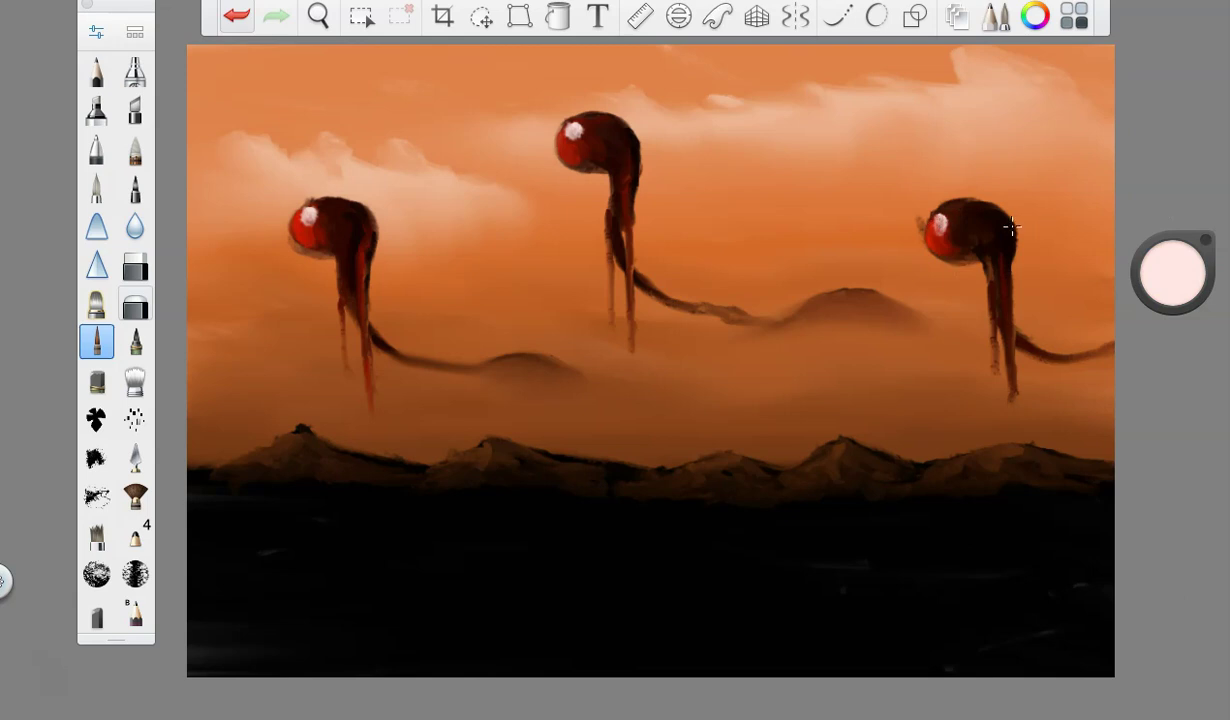
- Pick a bright red and the Pencil, and start signing the dark foreground's lower-left corner, undoing a misplaced stroke
click(1172, 273)
click(1197, 272)
click(97, 72)
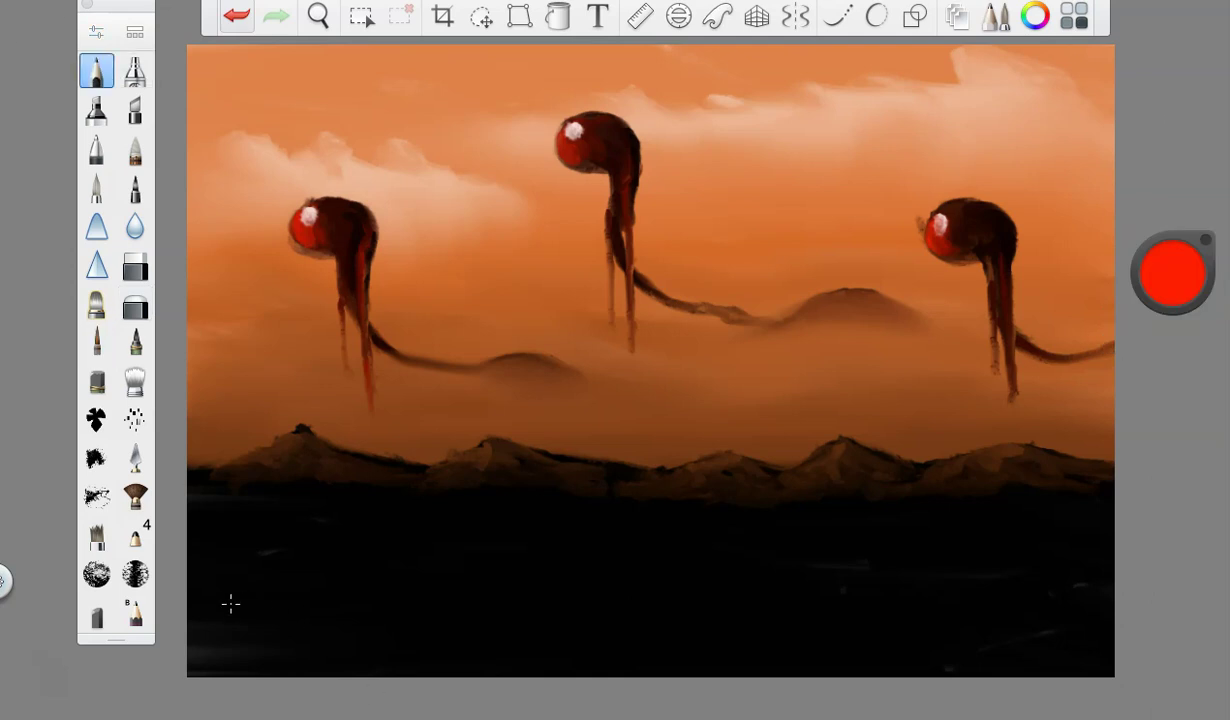
key(ctrl+z)
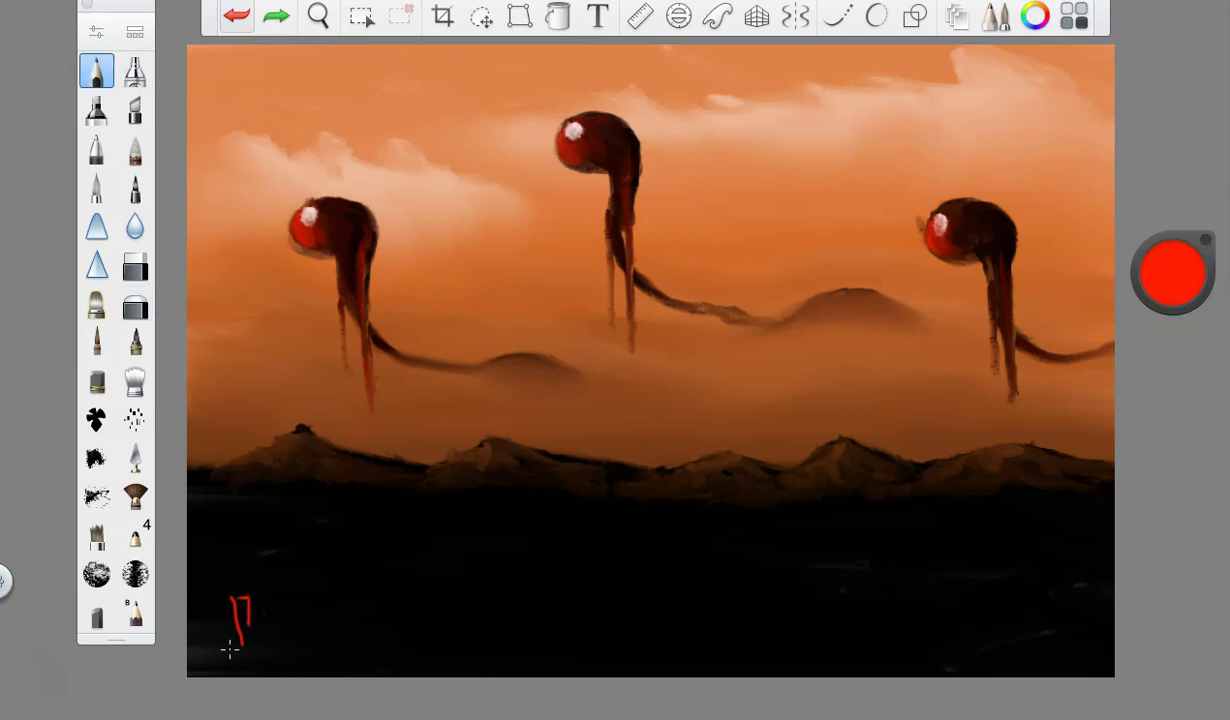